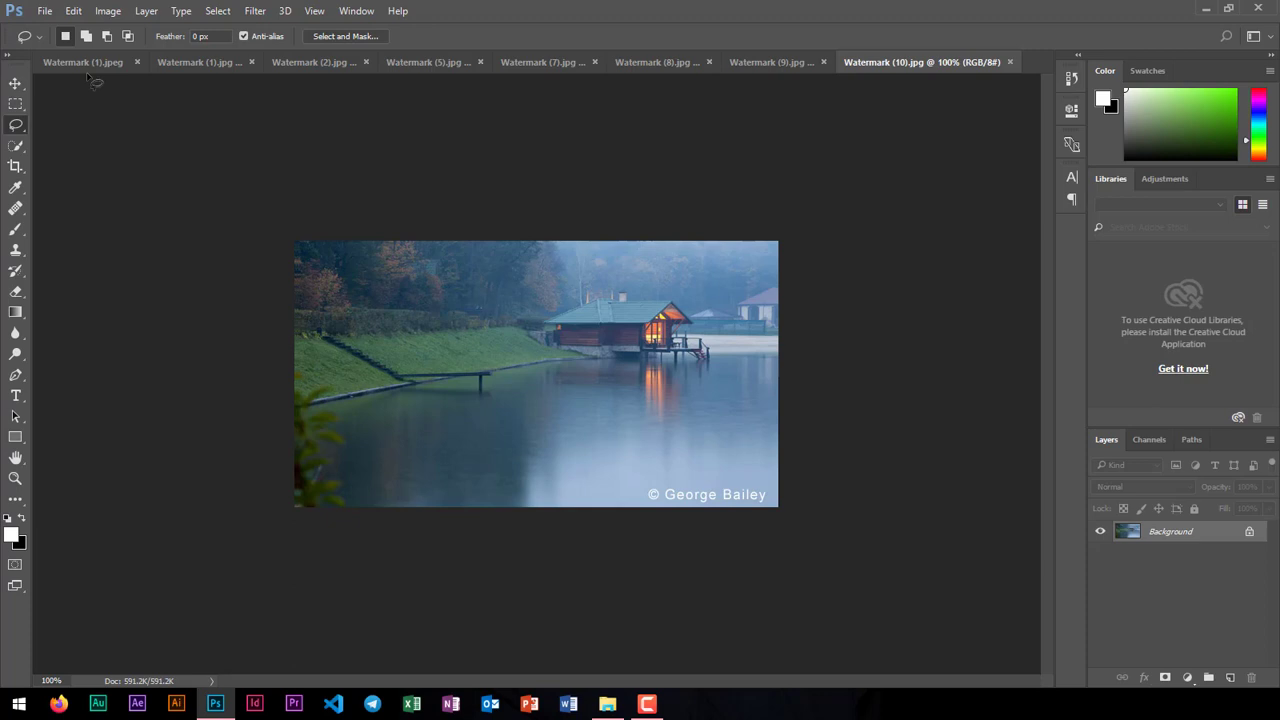
Step: Look through the open images from Watermark (1).jpeg to Watermark (10).jpg and examine the watermark on each
left_click(85, 66)
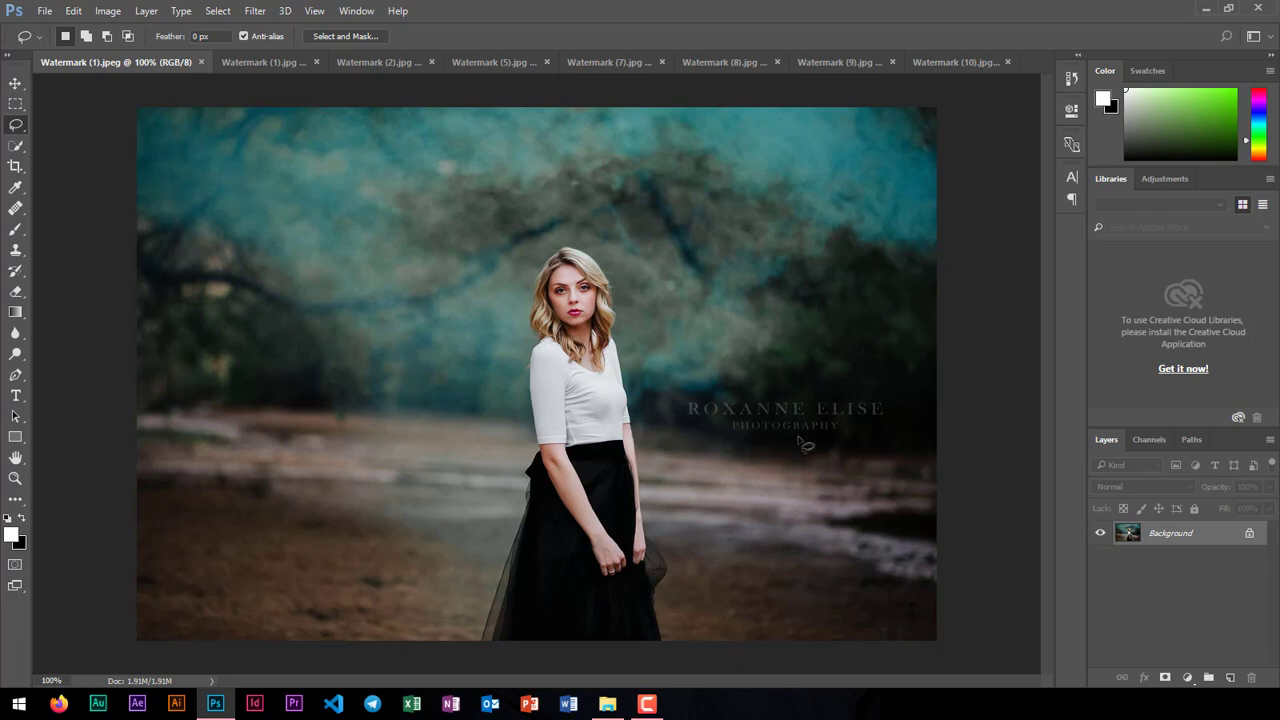
scroll(808, 416, "up", 5)
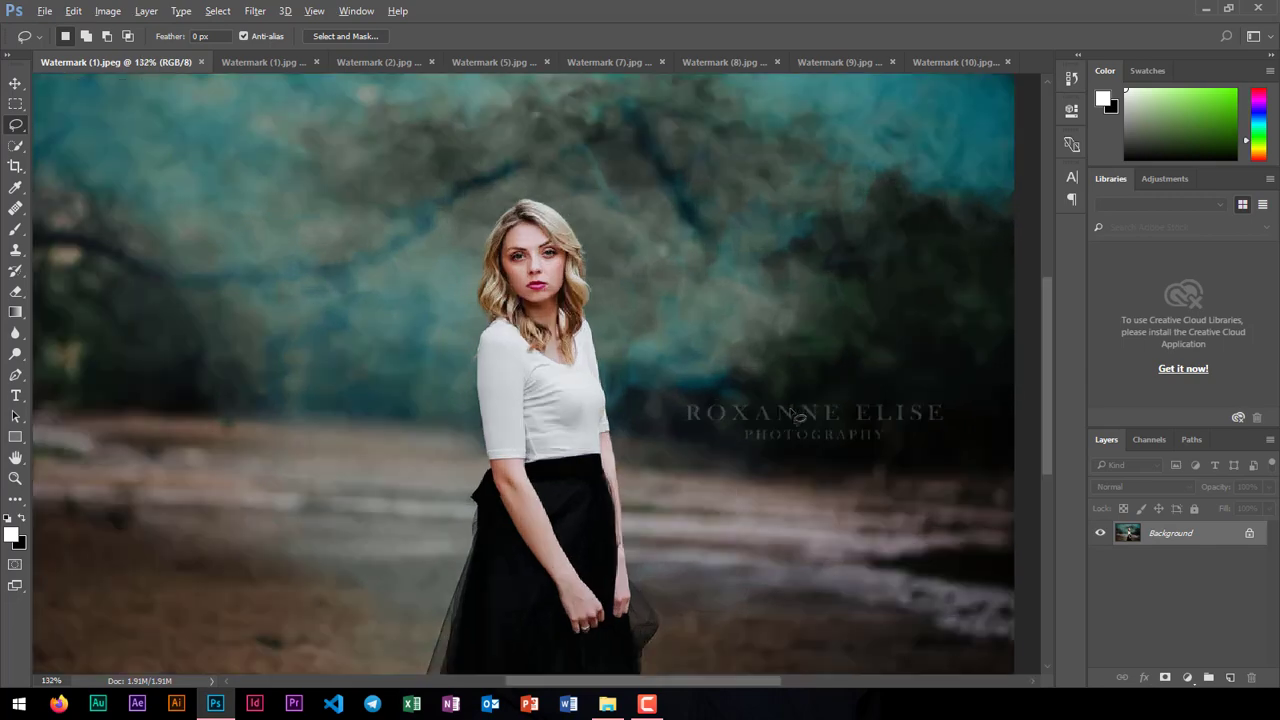
scroll(780, 440, "down", 5)
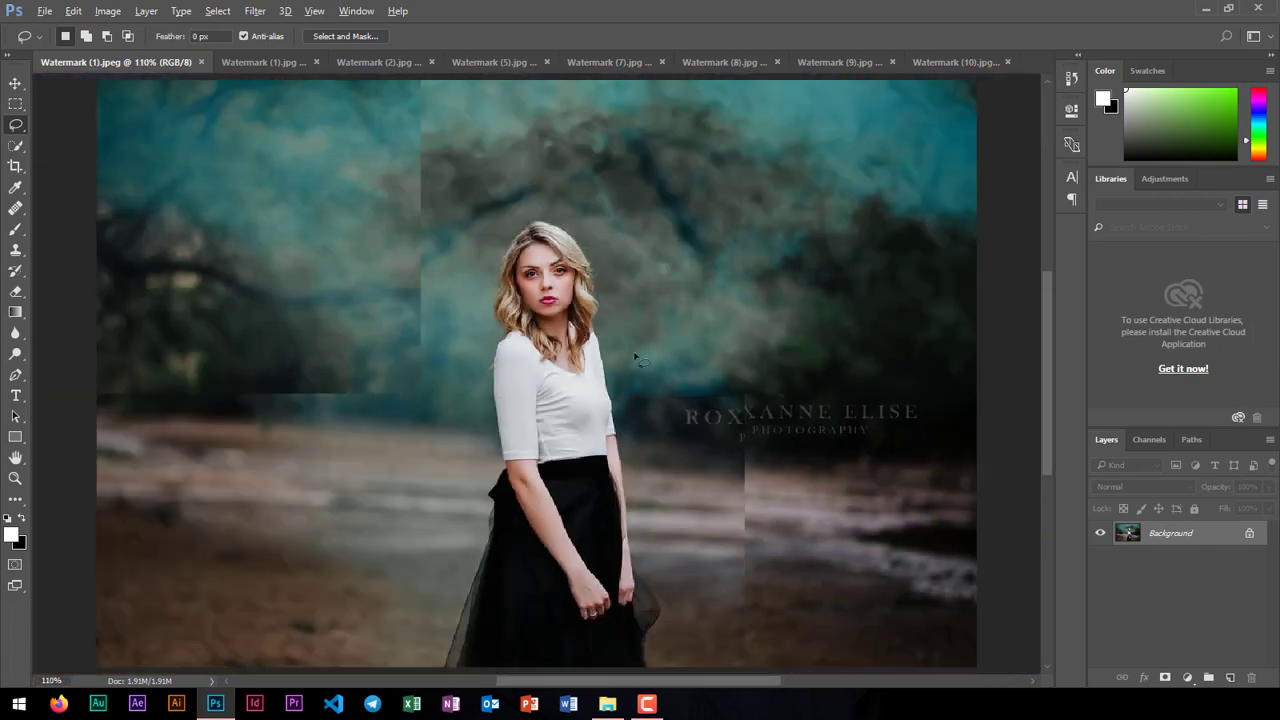
left_click(272, 60)
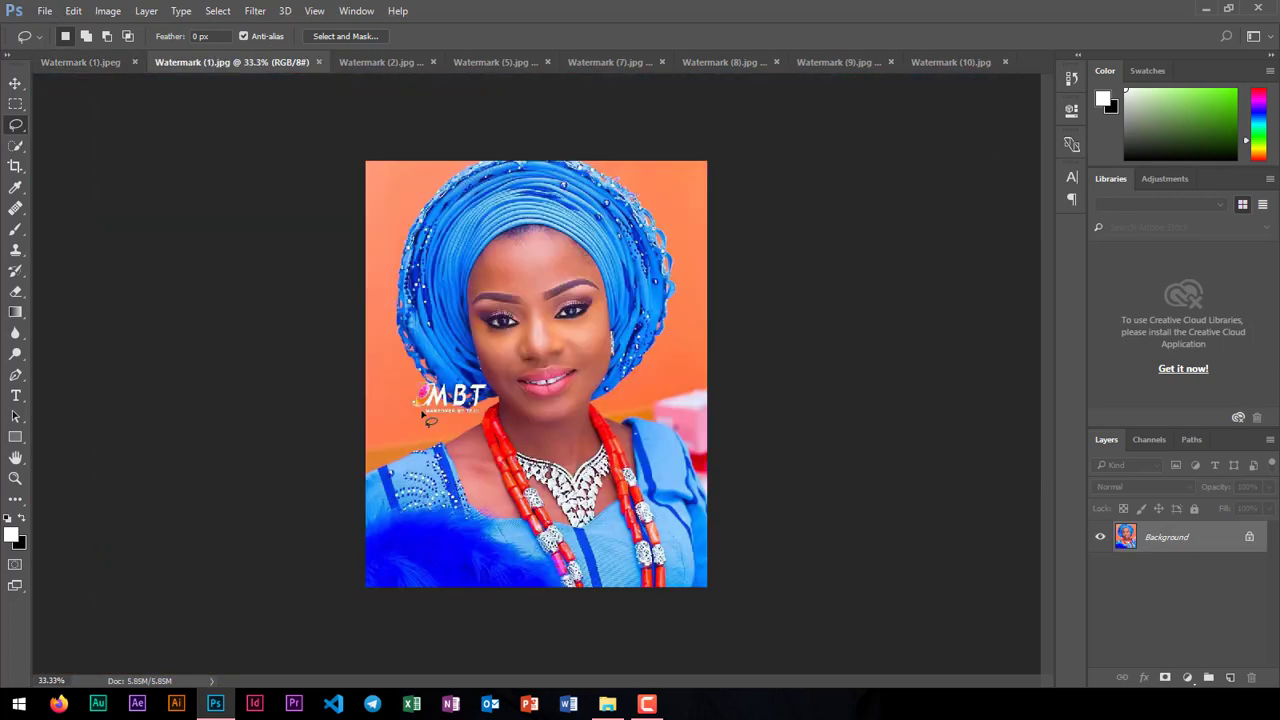
scroll(430, 420, "up", 4)
scroll(433, 430, "down", 4)
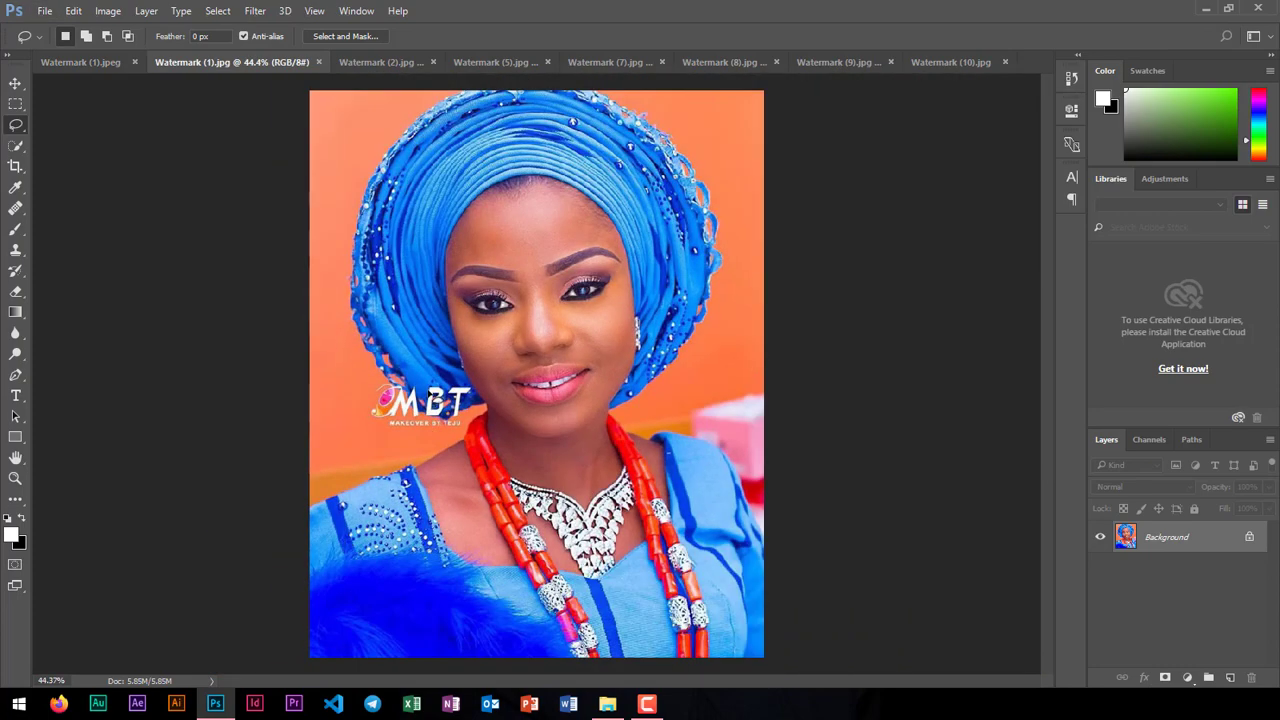
left_click(371, 58)
scroll(752, 443, "up", 3)
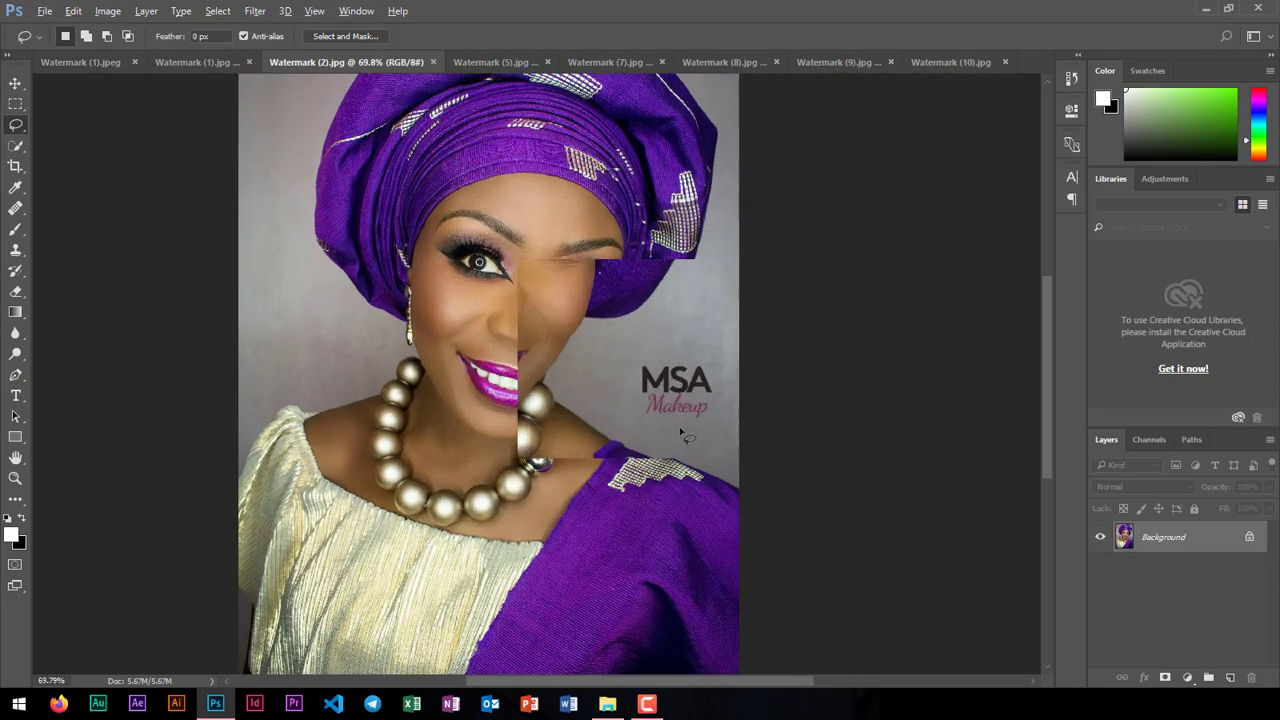
left_click(512, 62)
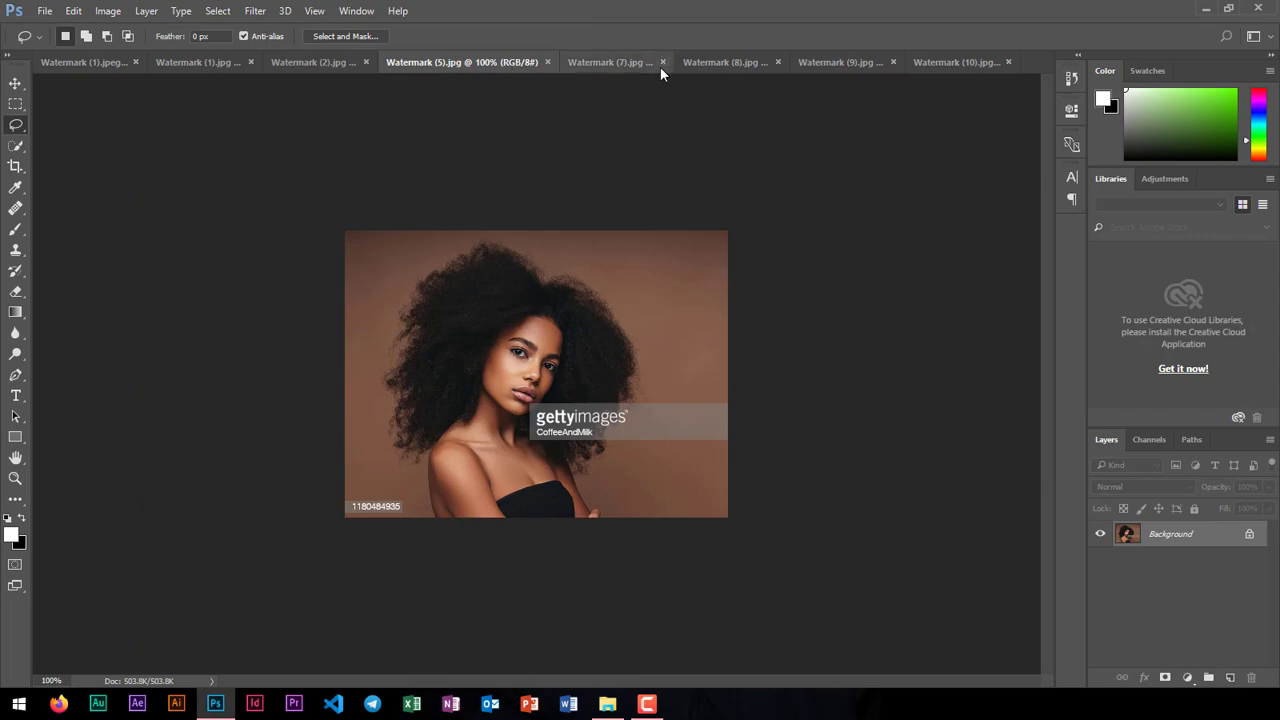
left_click(626, 63)
left_click(750, 68)
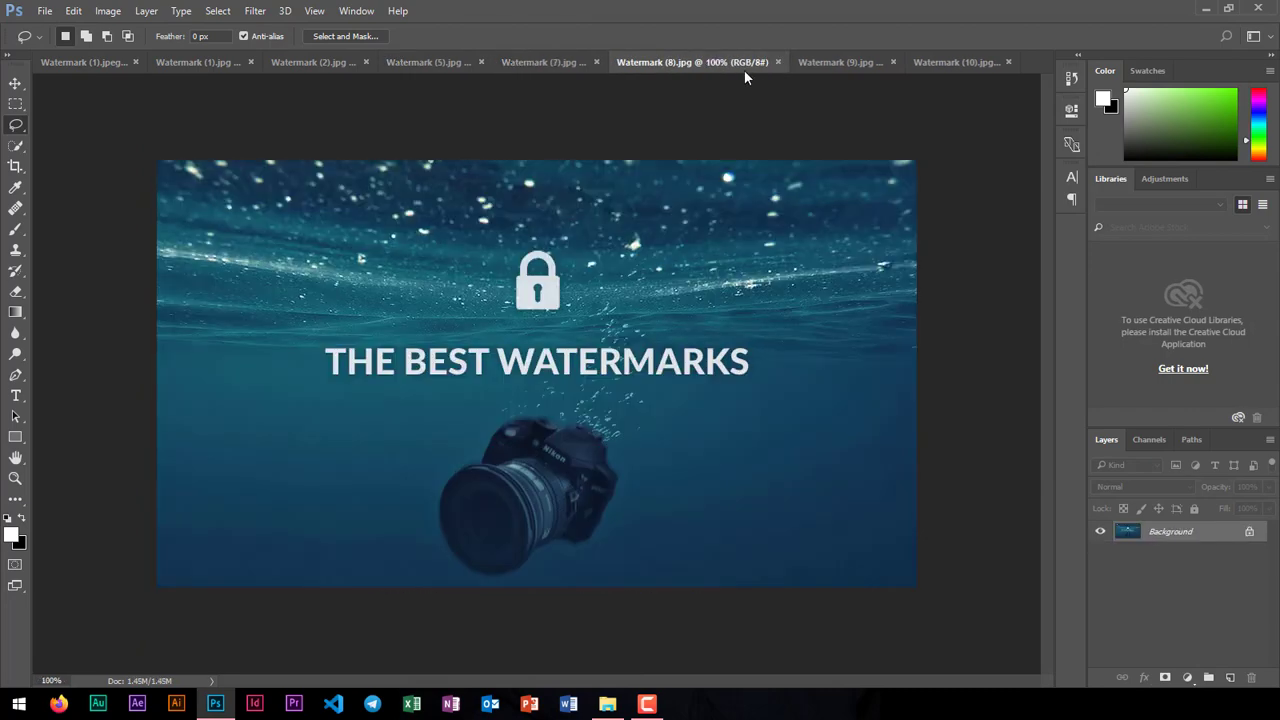
left_click(835, 62)
left_click(951, 68)
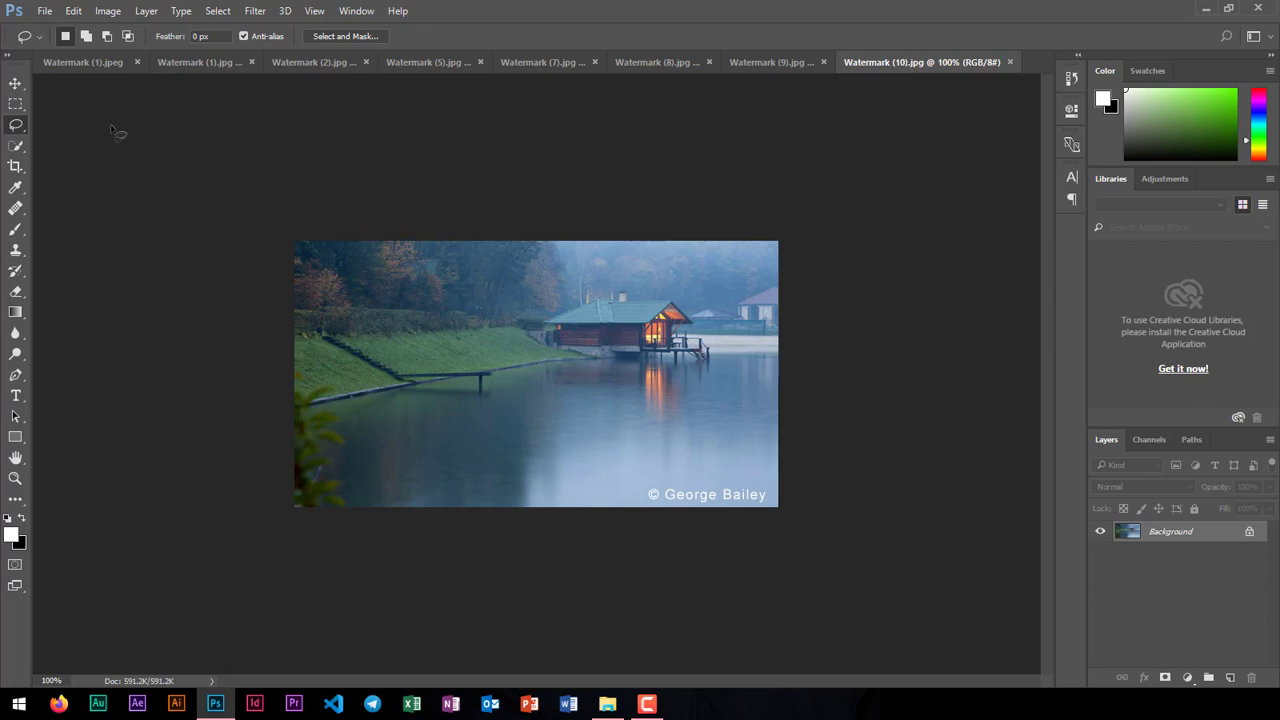
Step: Remove the copyright text from the lower corner of Watermark (10).jpg using a rectangular marquee selection and a Content-Aware fill, and deselect
left_click(15, 104)
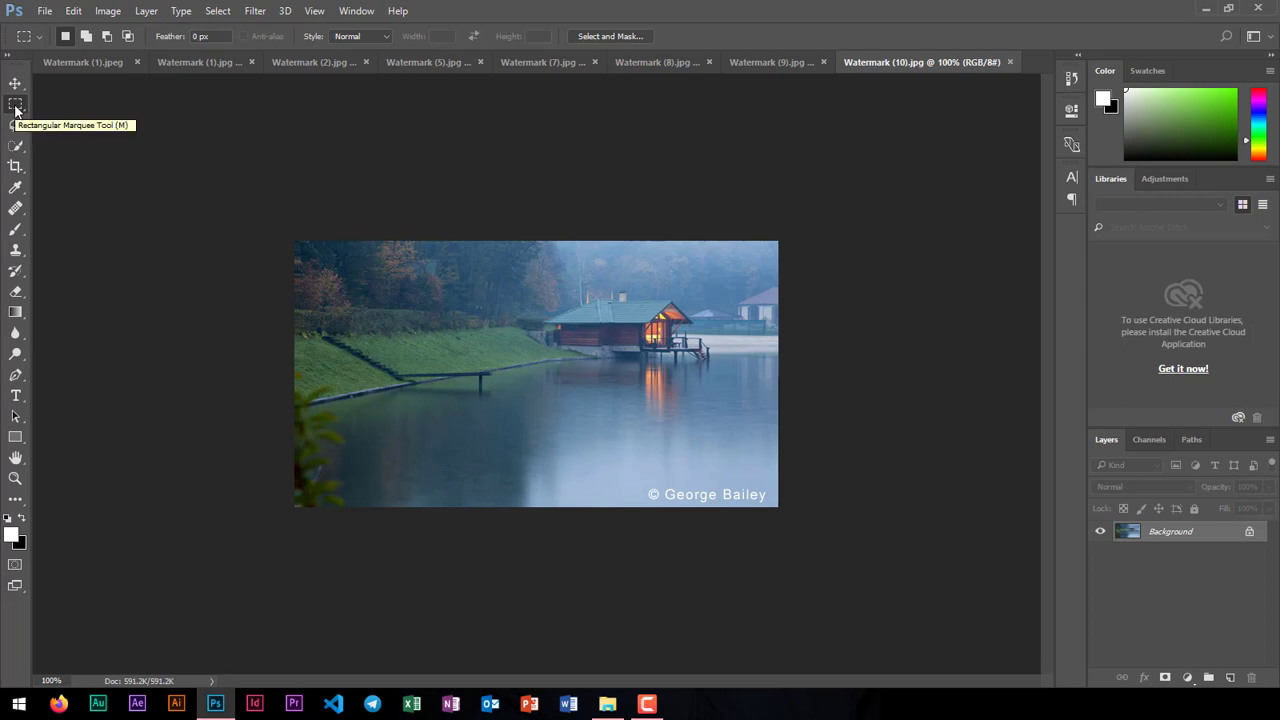
key("ctrl+plus")
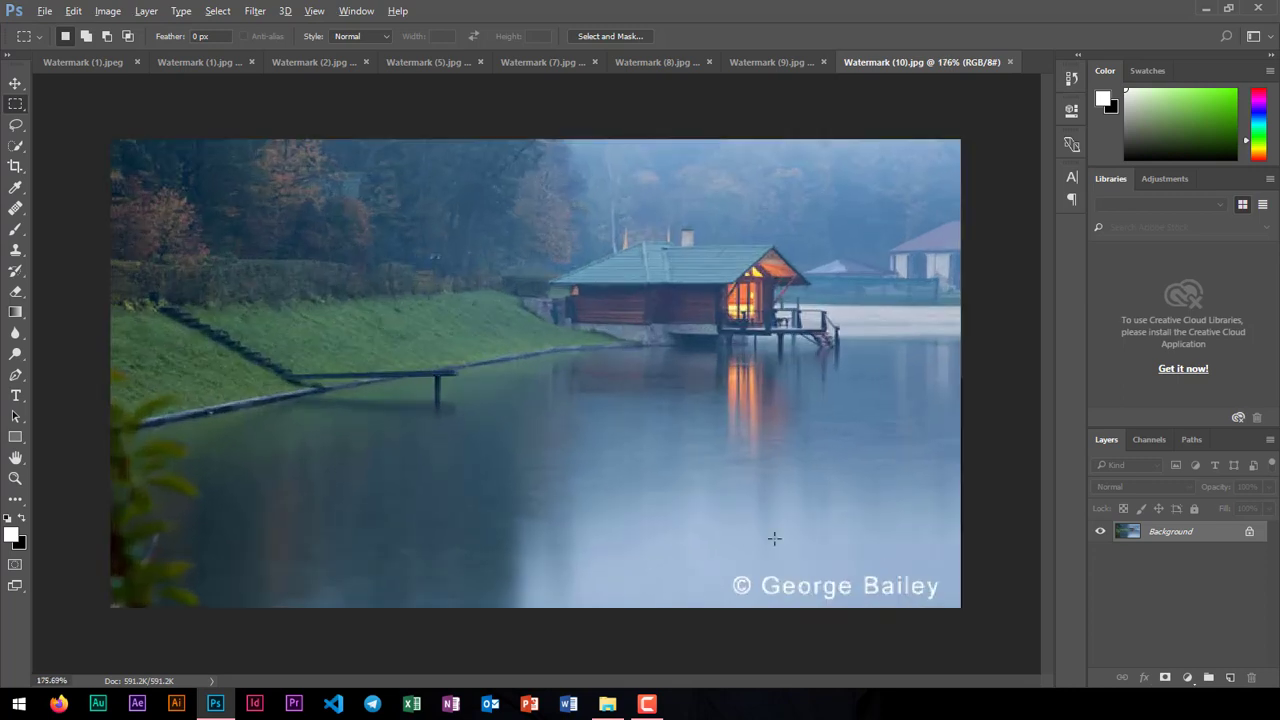
left_click_drag(715, 565, 956, 607)
left_click(73, 10)
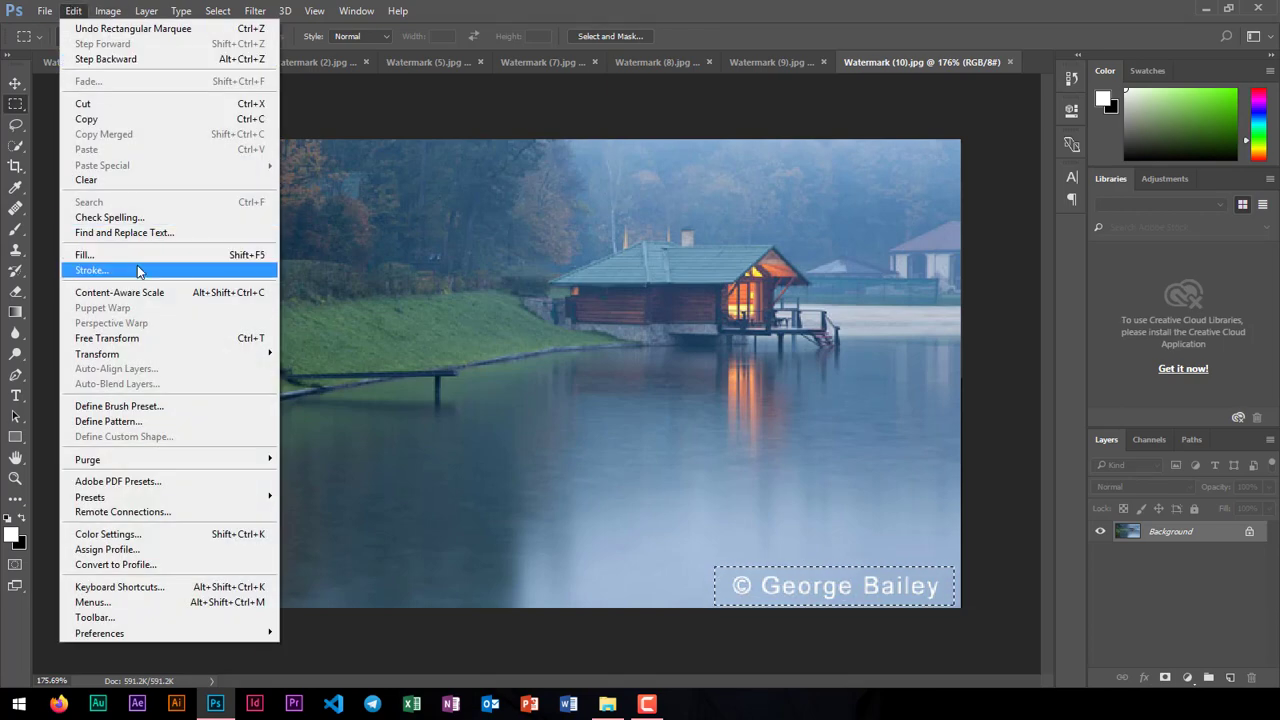
left_click(100, 255)
left_click(650, 190)
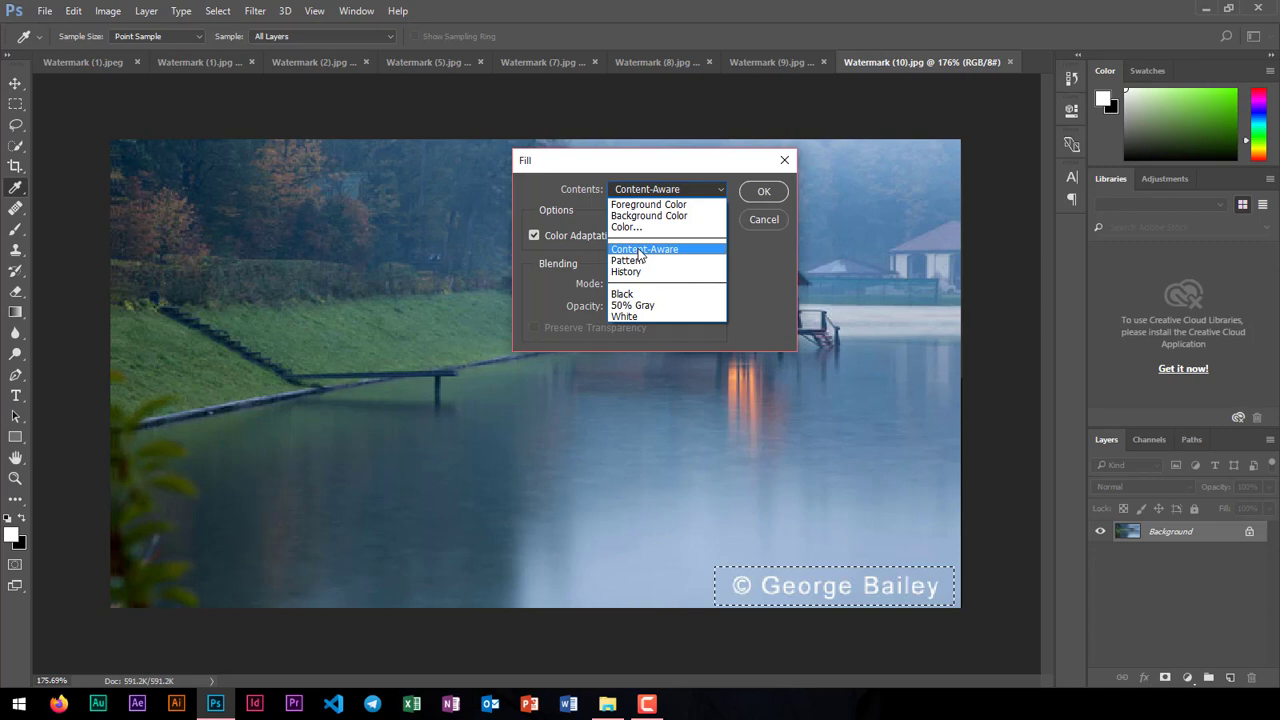
left_click(640, 254)
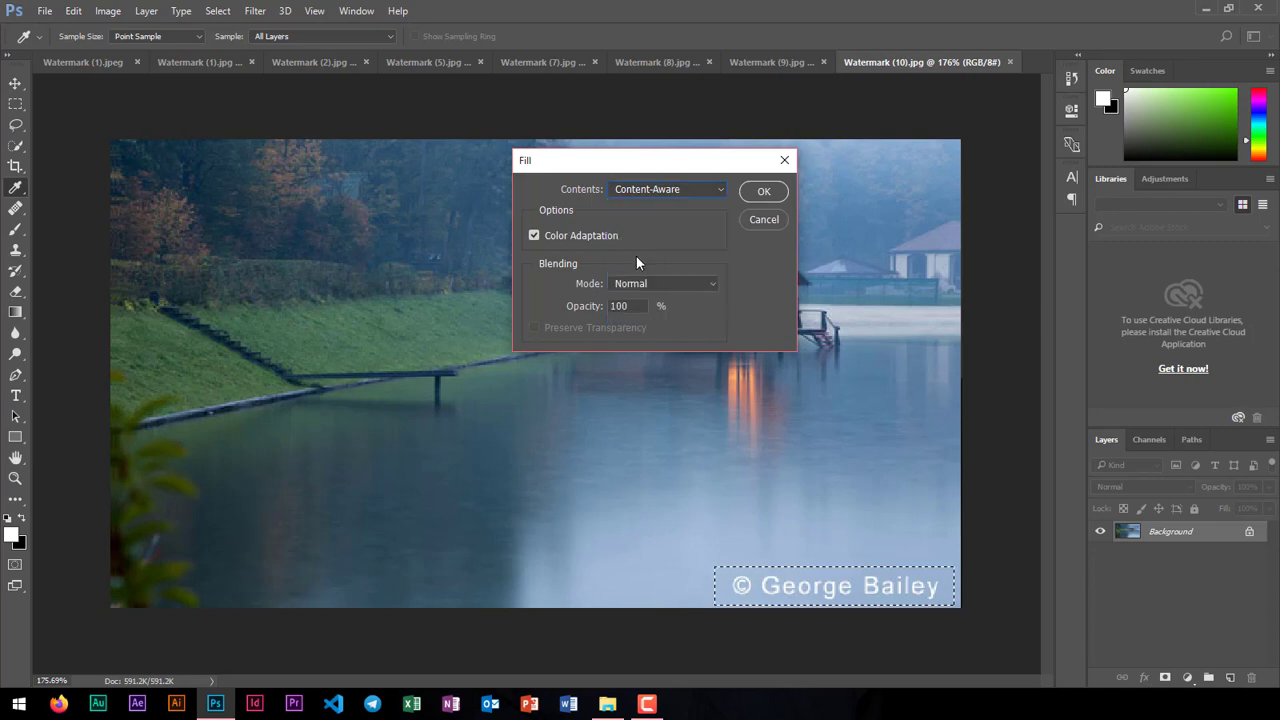
left_click(764, 196)
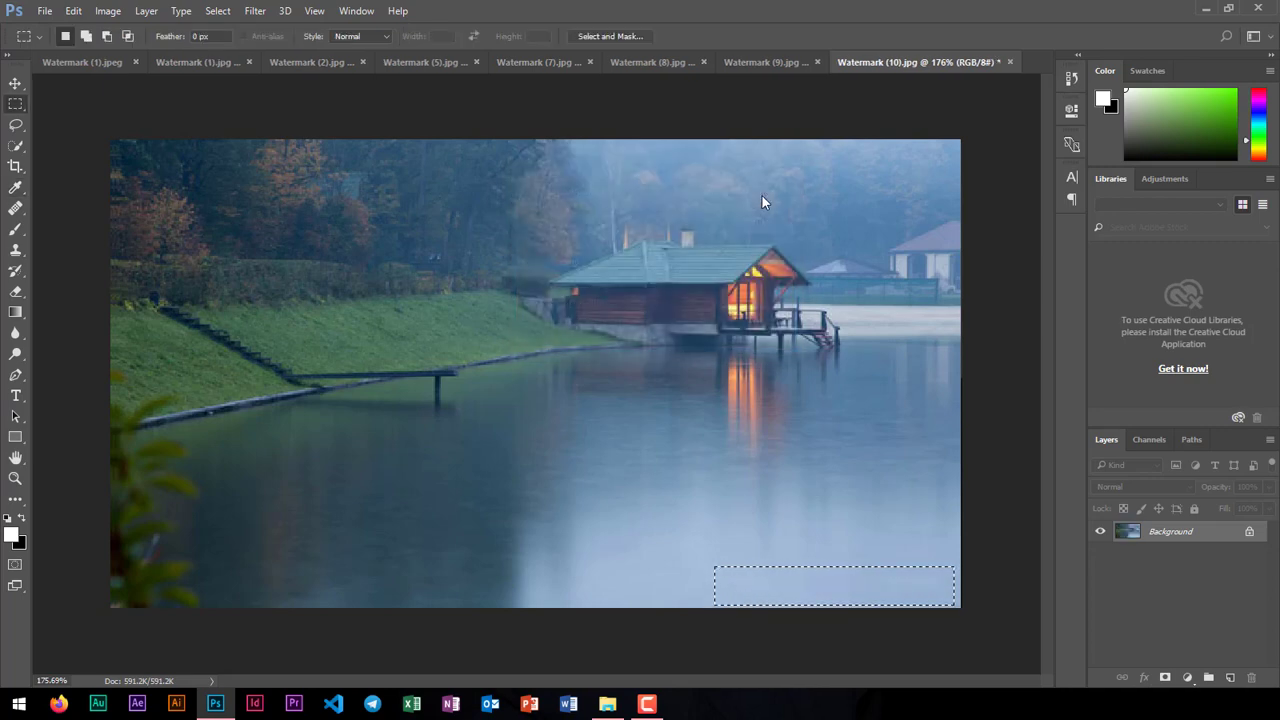
key("ctrl+d")
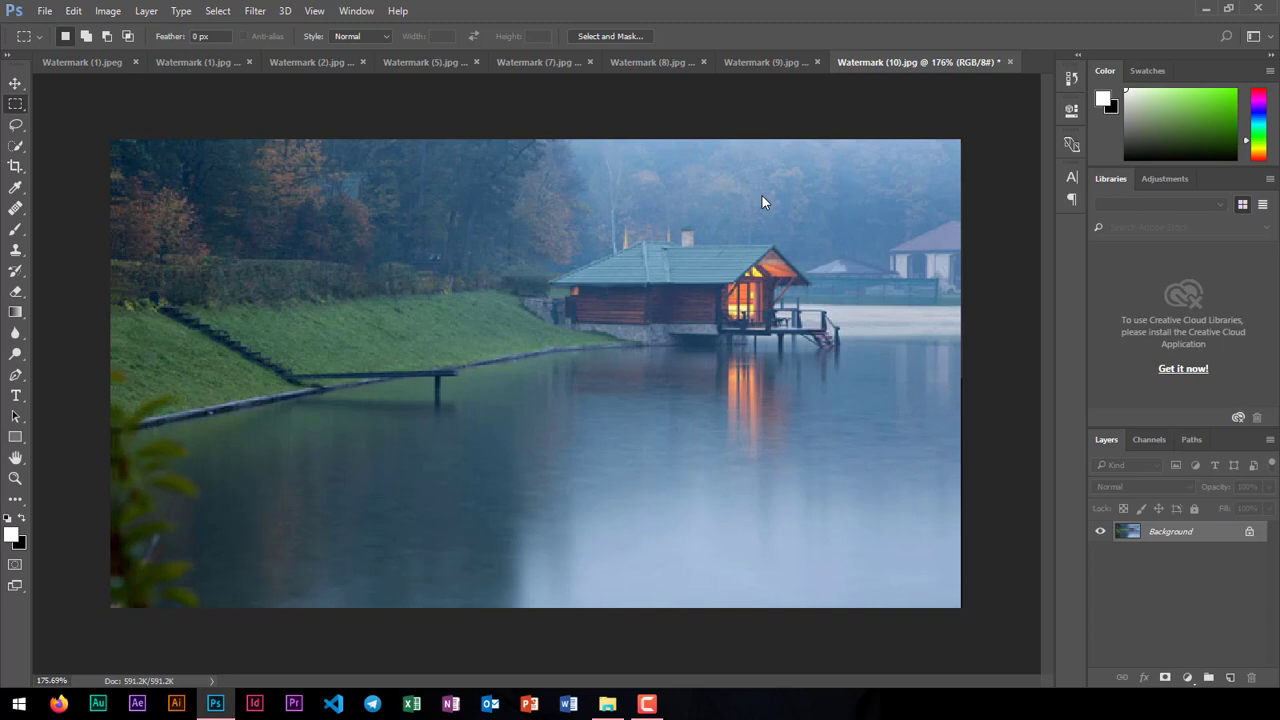
key("ctrl+shift+s")
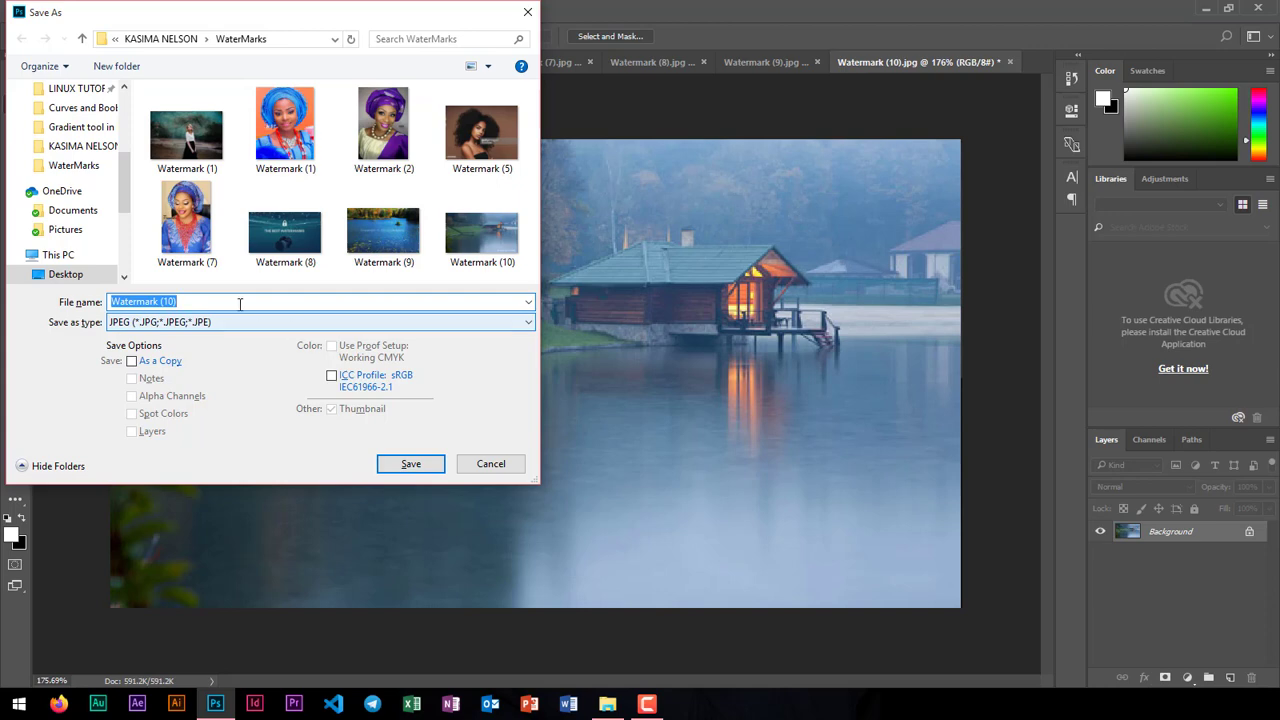
left_click(470, 466)
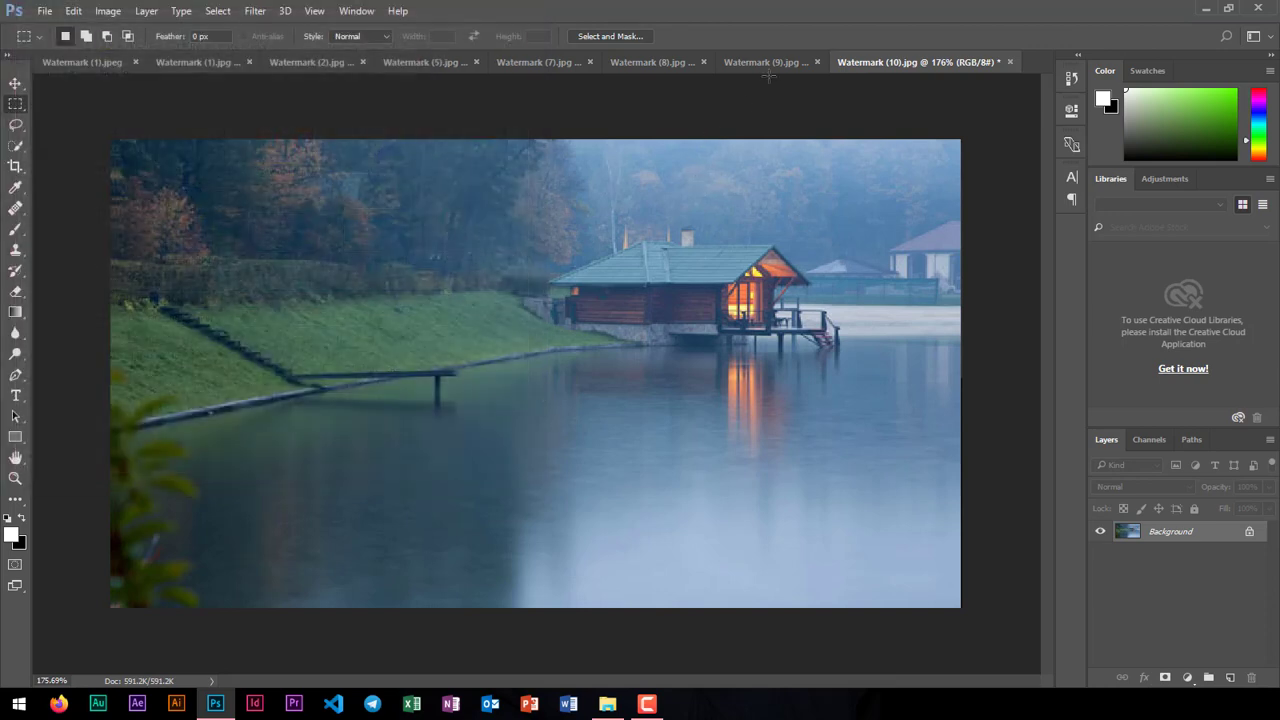
Step: Select the copyright text across the lake in Watermark (9).jpg with a rectangular marquee
left_click(768, 63)
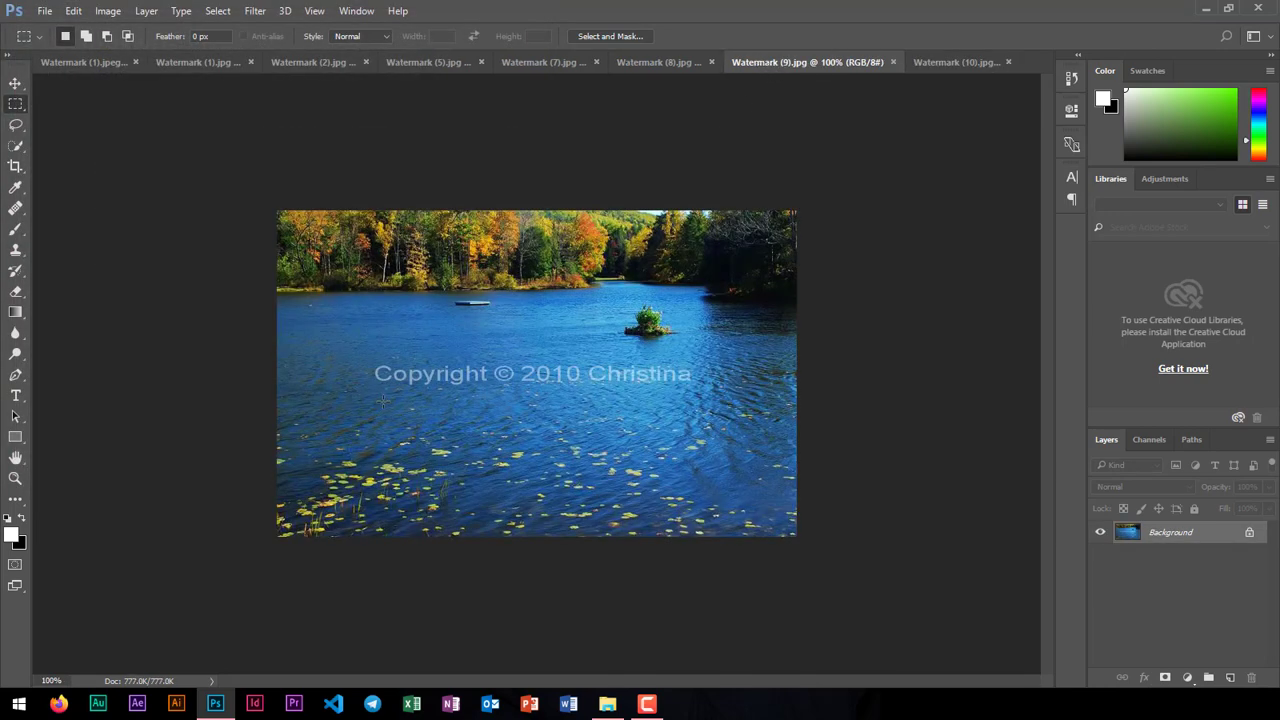
left_click_drag(363, 355, 708, 393)
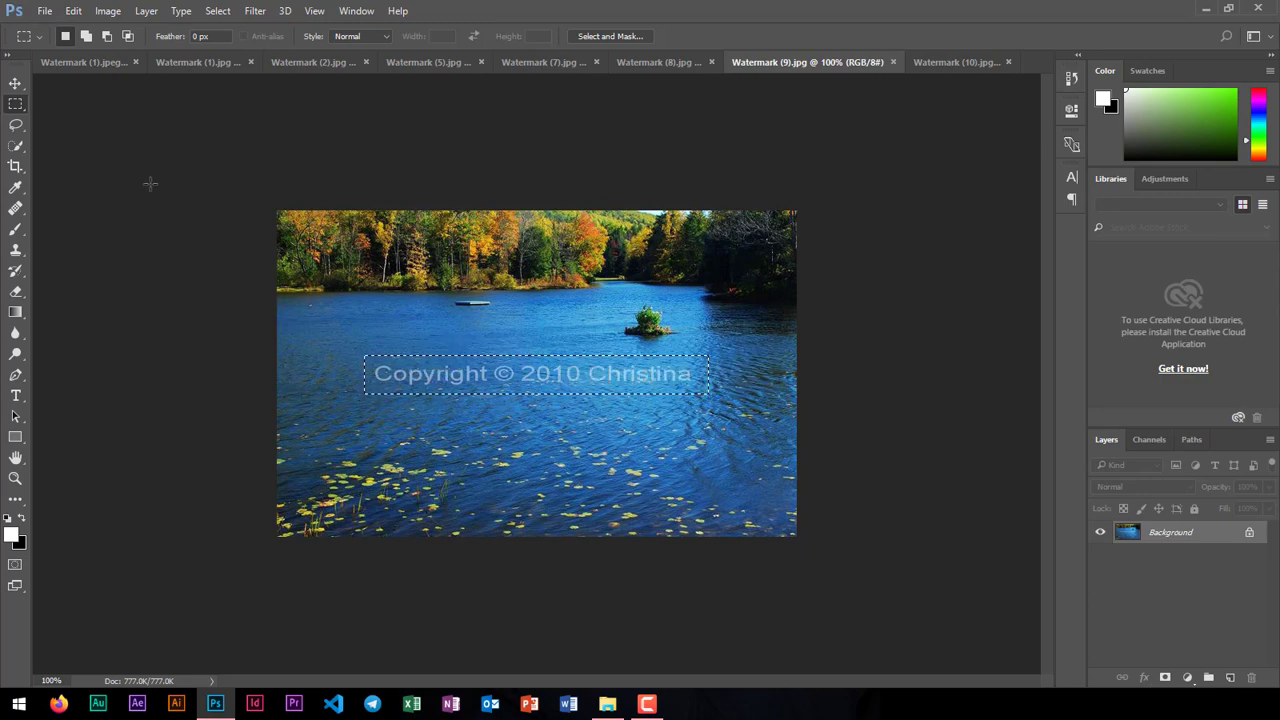
Step: Try a Content-Aware fill on the selected copyright text, and step back to the selection before the fill
left_click(73, 11)
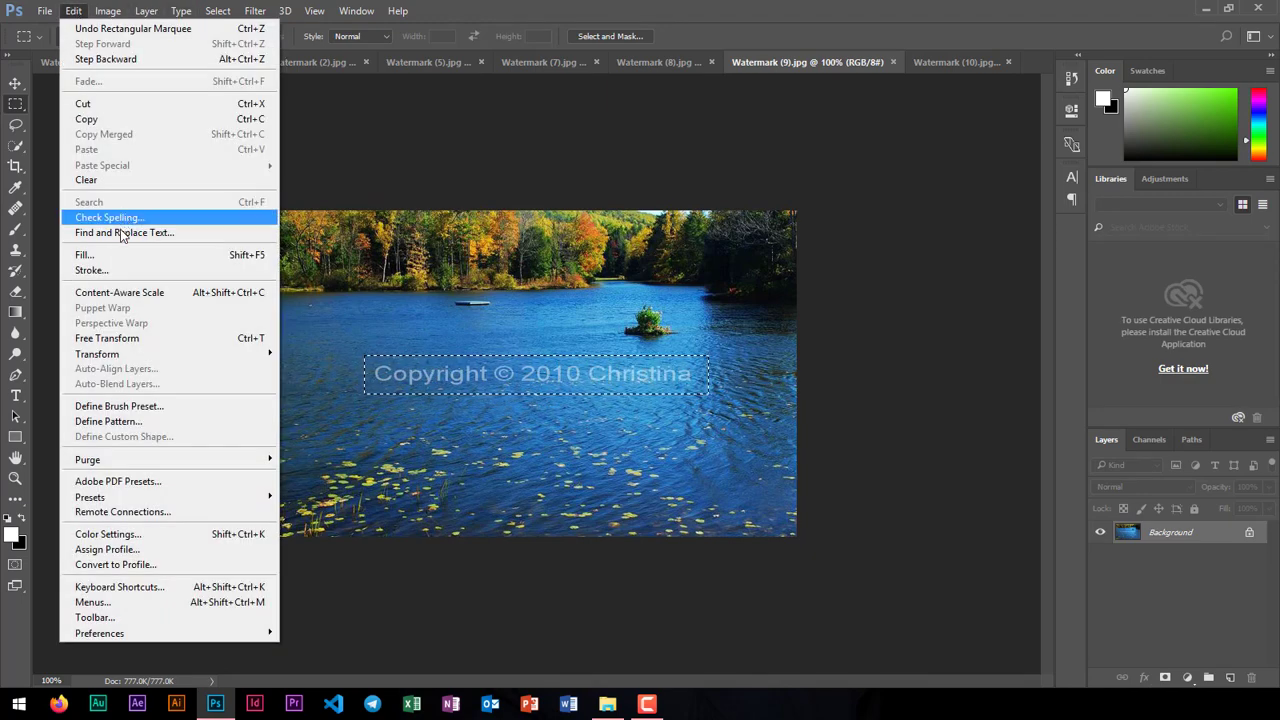
left_click(100, 251)
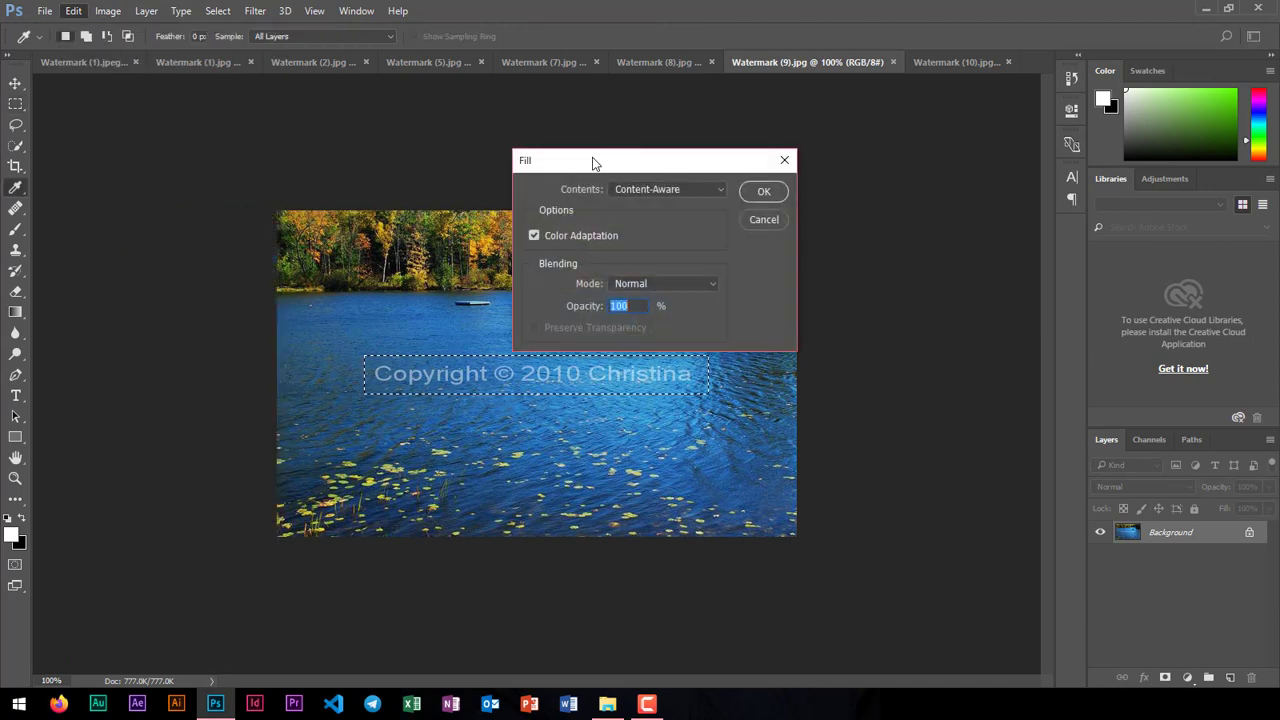
left_click(763, 191)
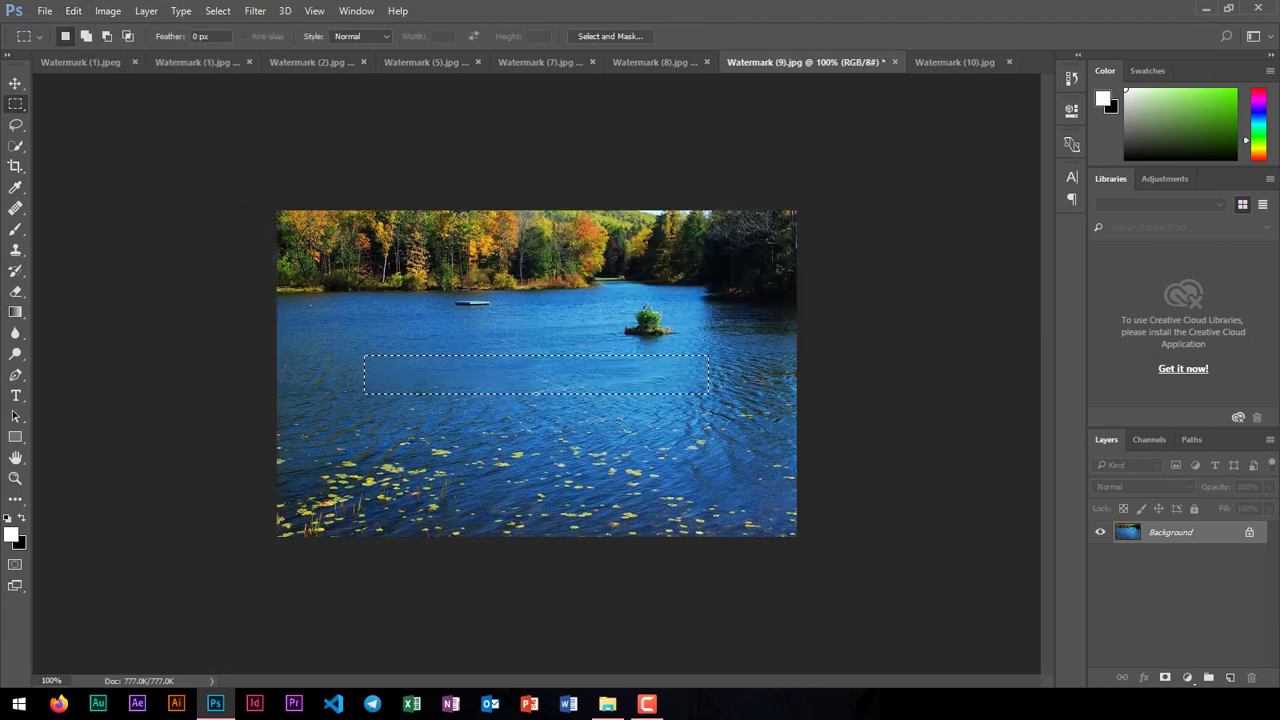
key("ctrl+d")
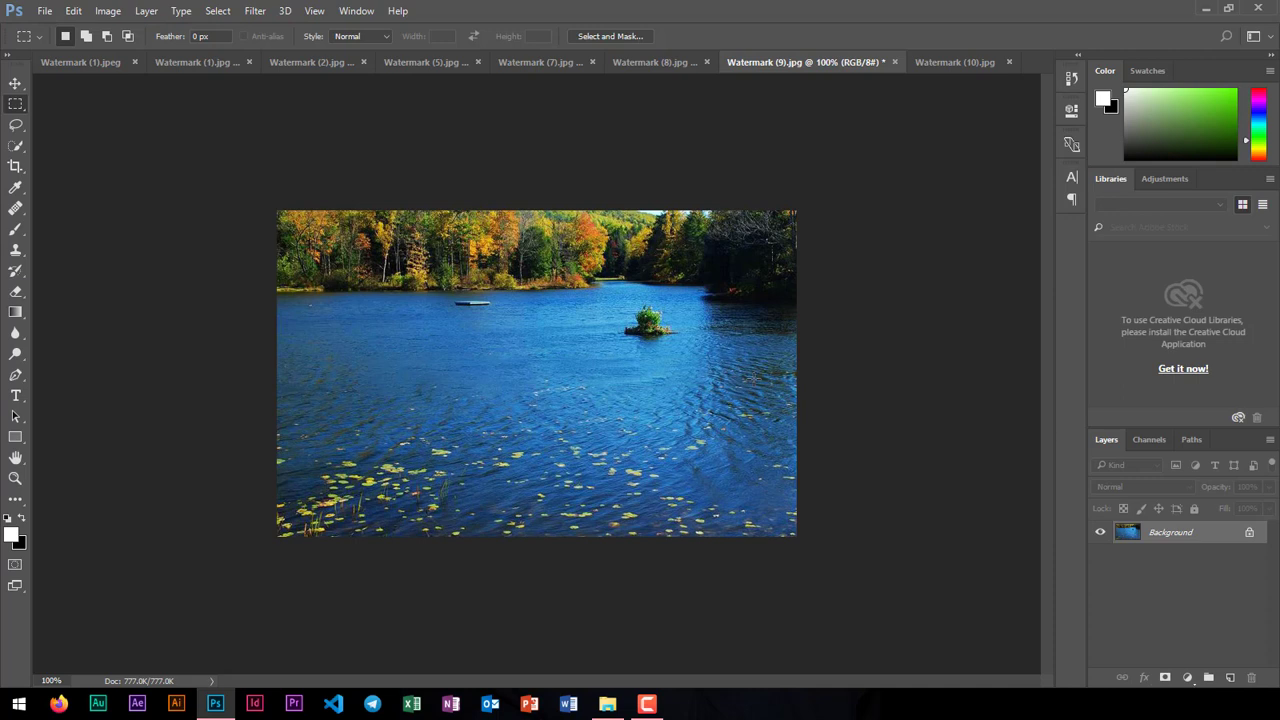
scroll(596, 373, "up", 2)
key("ctrl+z")
key("ctrl+alt+z")
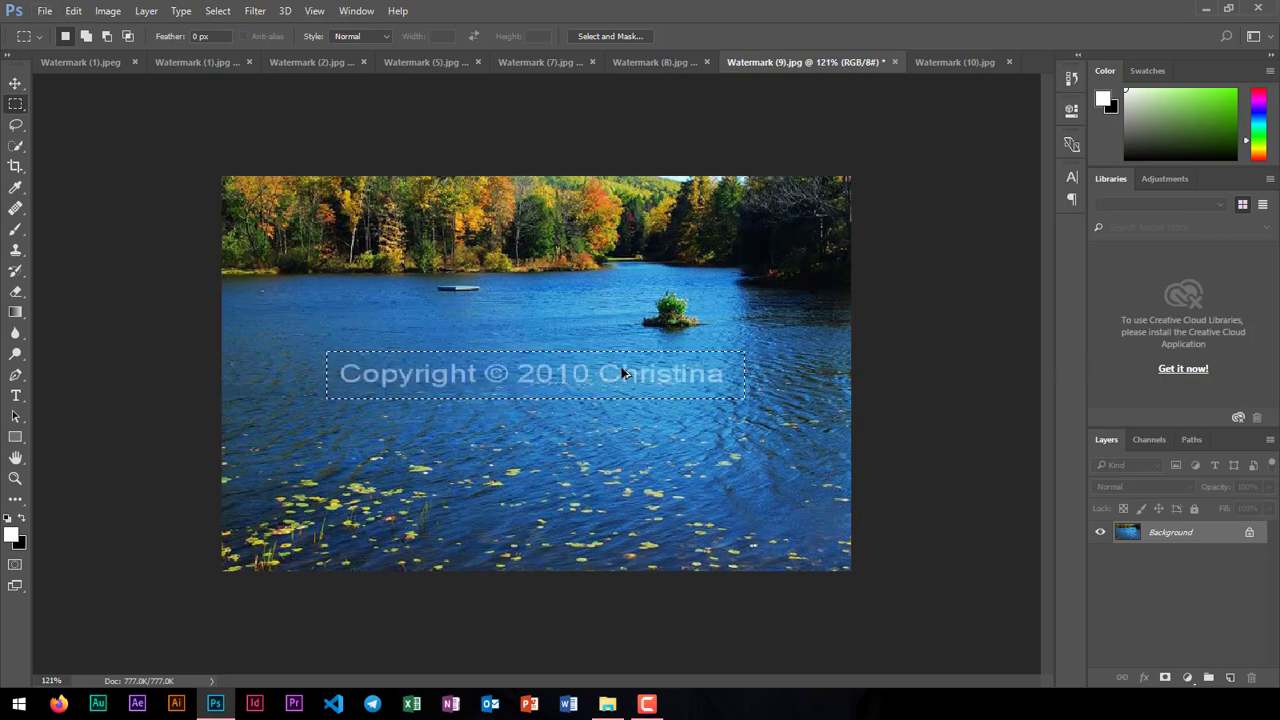
Step: Fill the selected copyright text on the lake with Content-Aware at 100% opacity and deselect
scroll(596, 376, "up", 2)
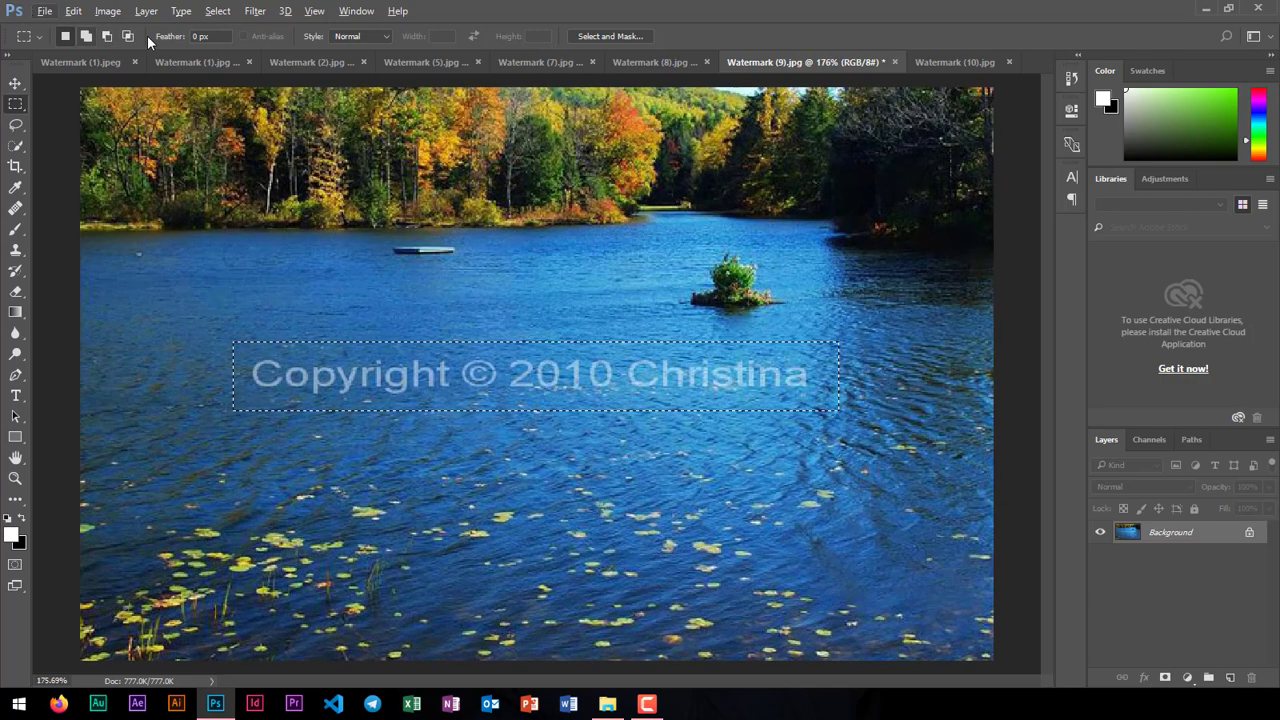
left_click(74, 13)
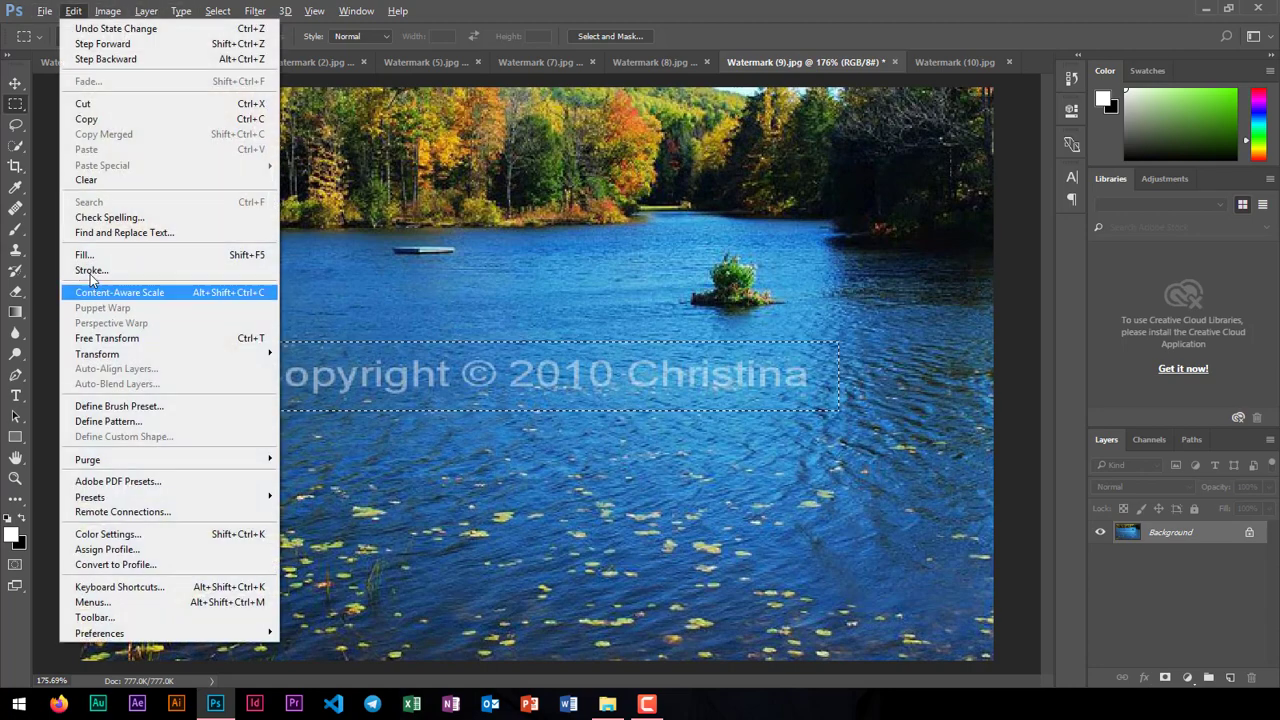
left_click(120, 255)
left_click(762, 192)
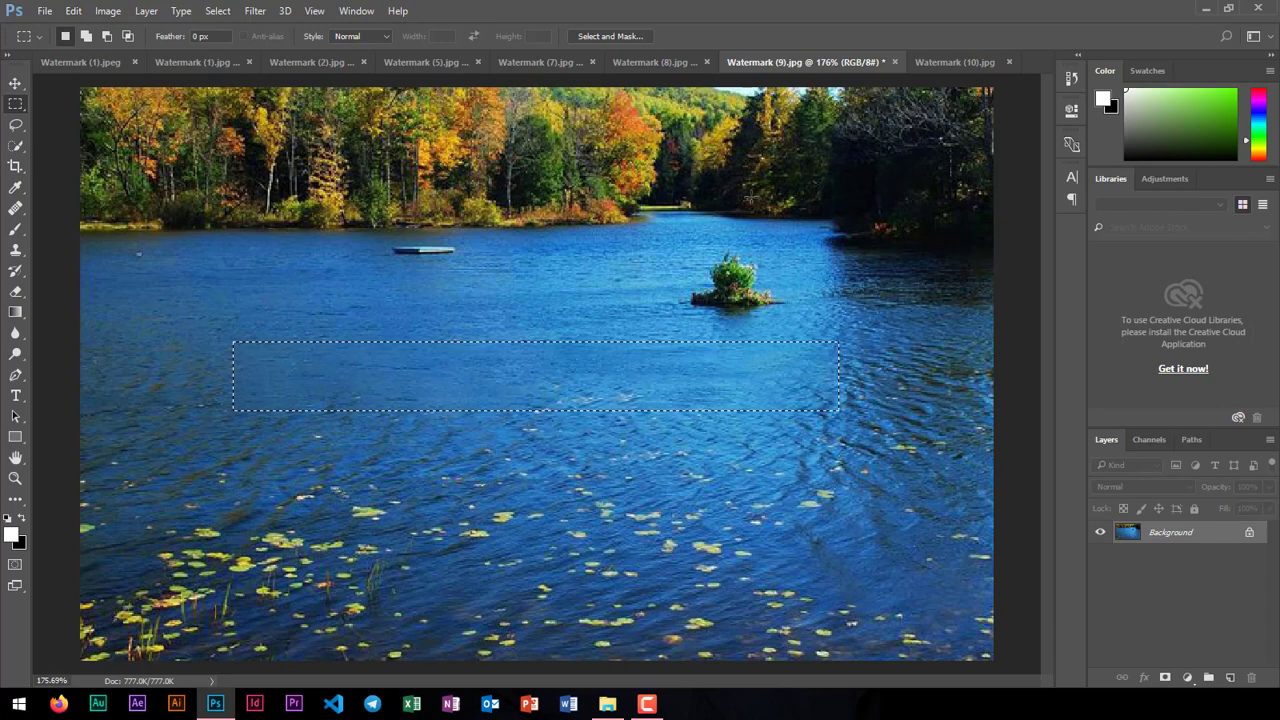
key("ctrl+d")
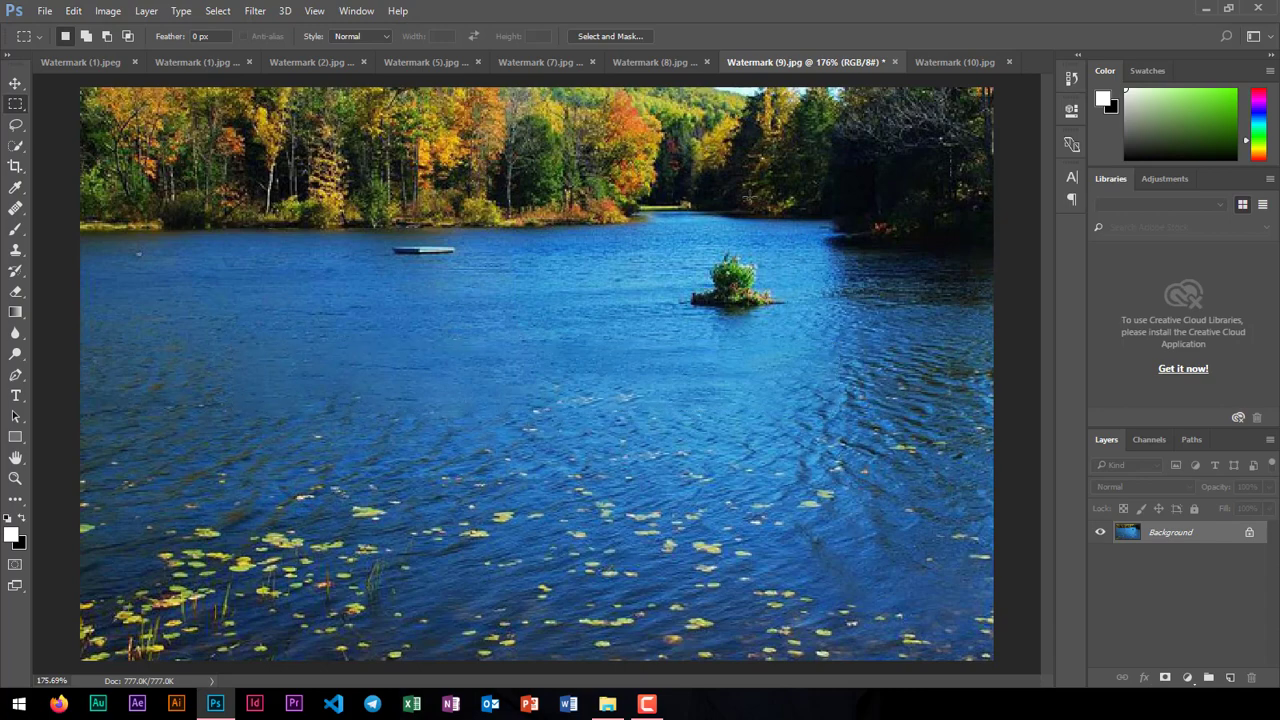
Step: Remove the padlock icon from Watermark (8).jpg using a rectangular marquee selection and a Content-Aware fill
left_click(637, 62)
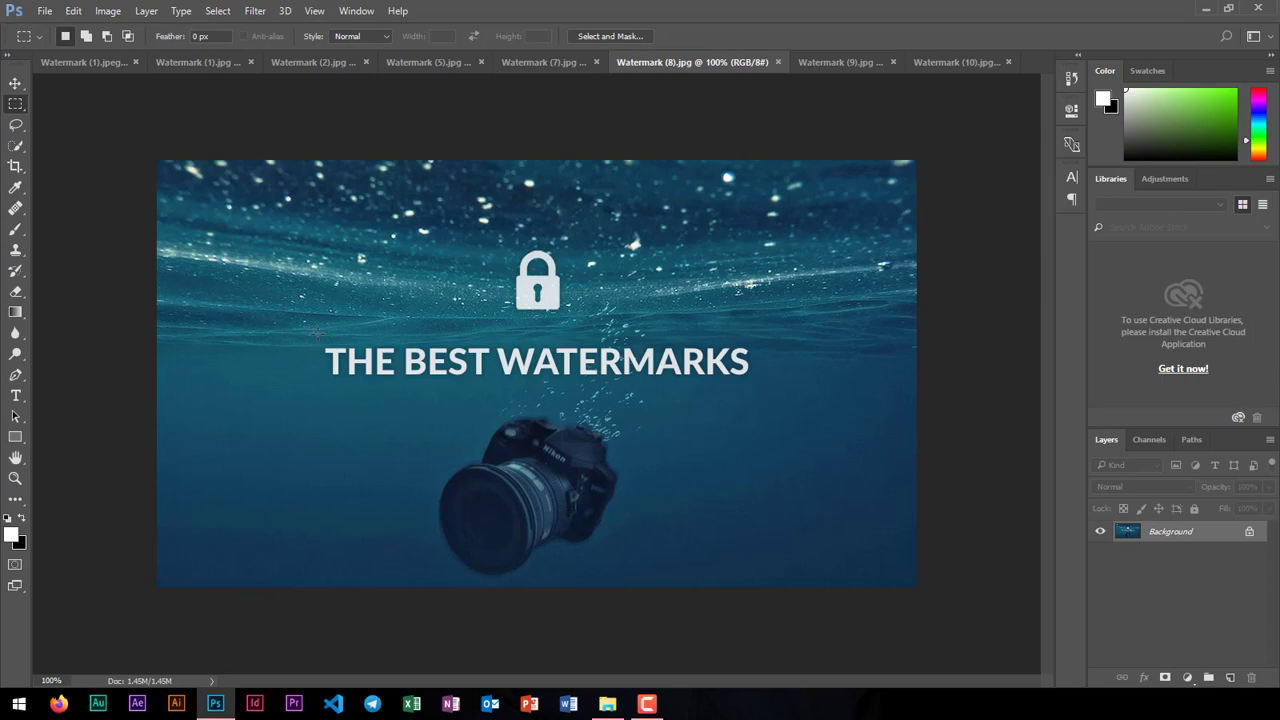
left_click_drag(560, 312, 585, 318)
left_click(73, 11)
left_click(123, 255)
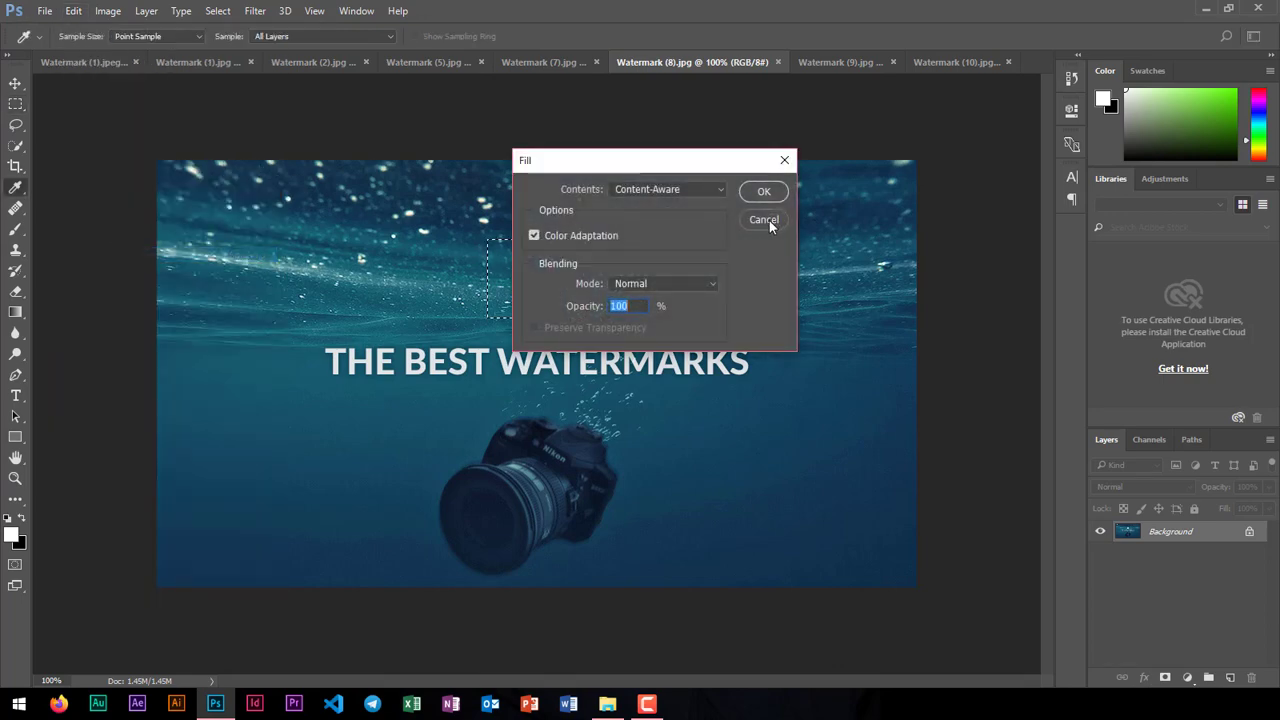
left_click(750, 192)
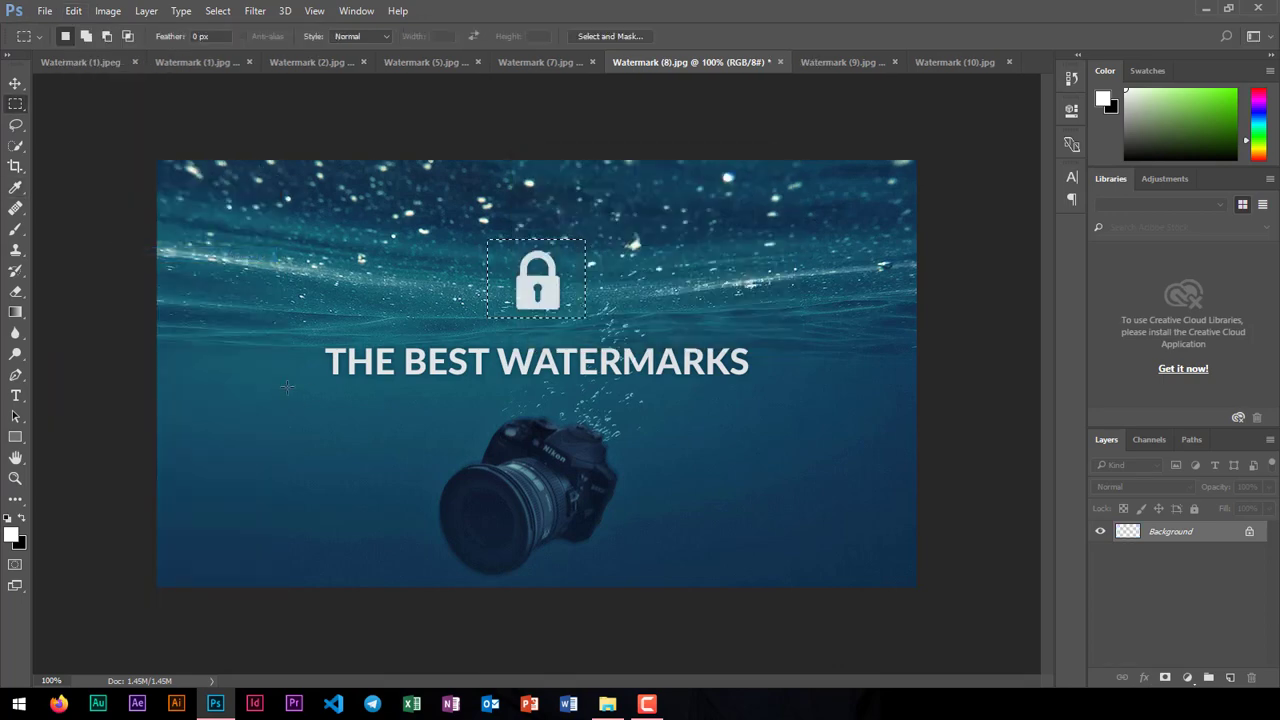
Step: Select the THE BEST WATERMARKS text in Watermark (8).jpg with a rectangular marquee, fill it with Content-Aware at 100% opacity, and deselect
left_click_drag(305, 340, 349, 397)
left_click_drag(571, 394, 767, 387)
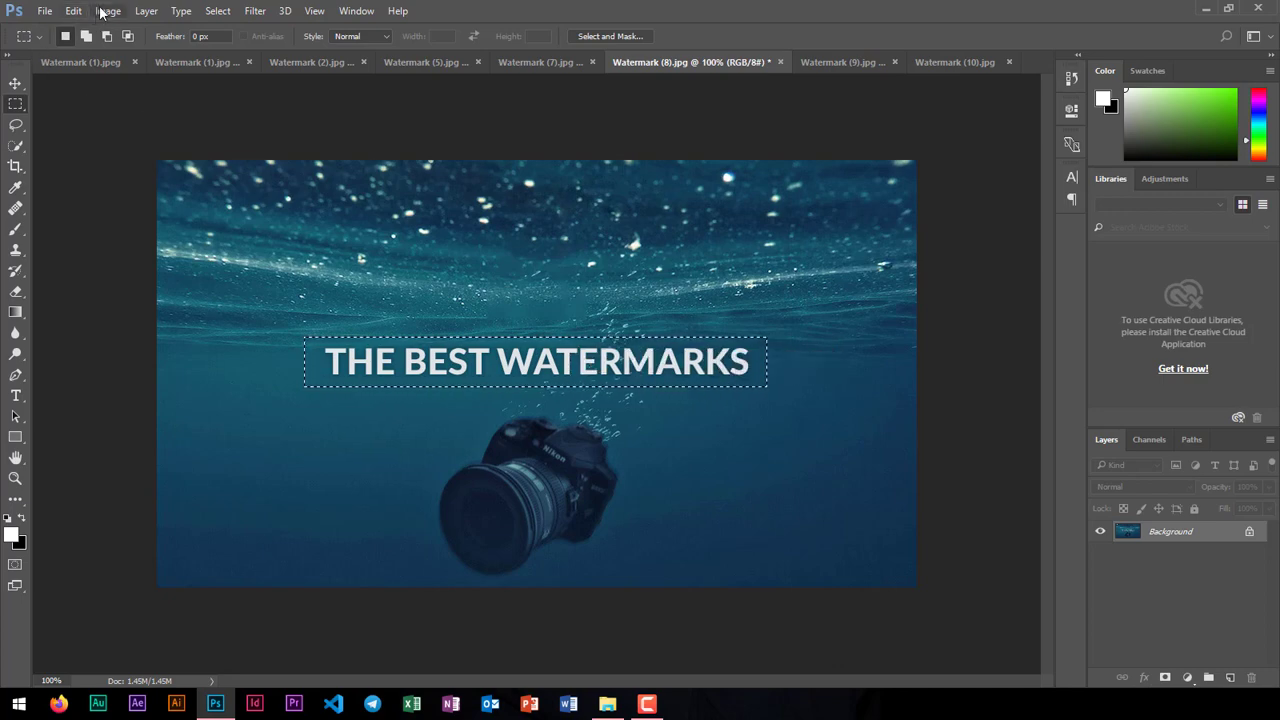
left_click(74, 11)
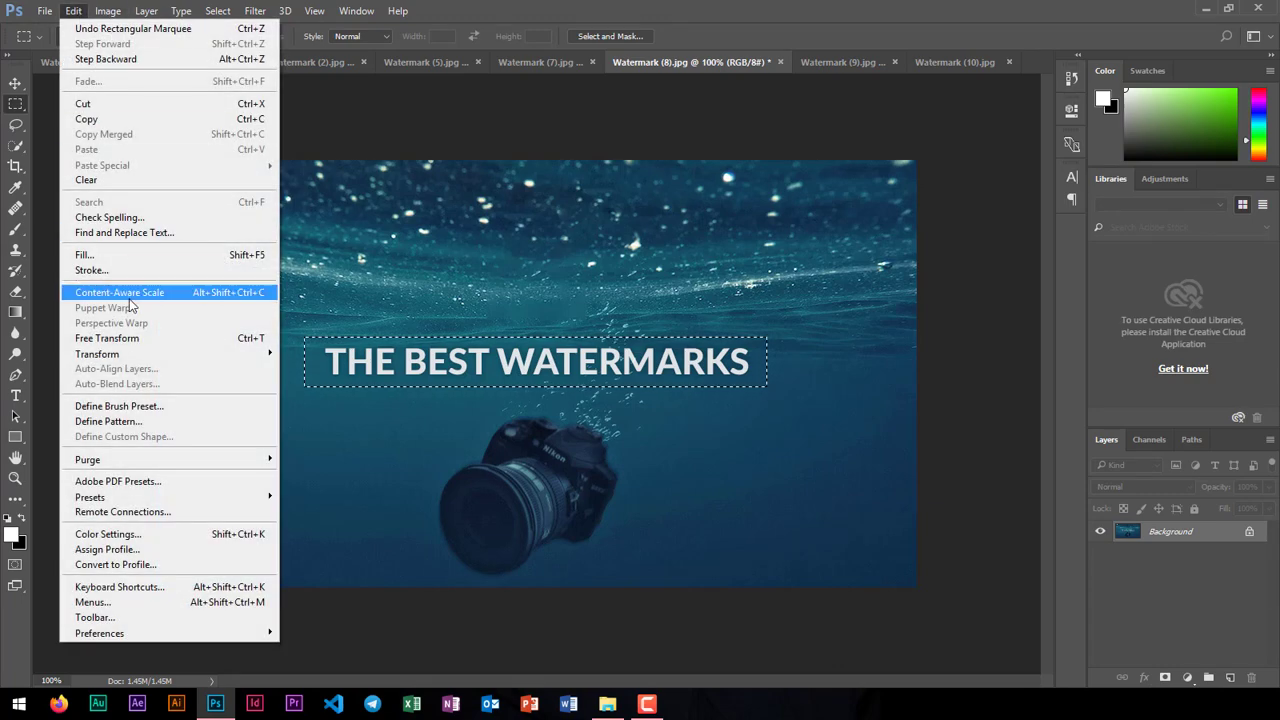
left_click(117, 255)
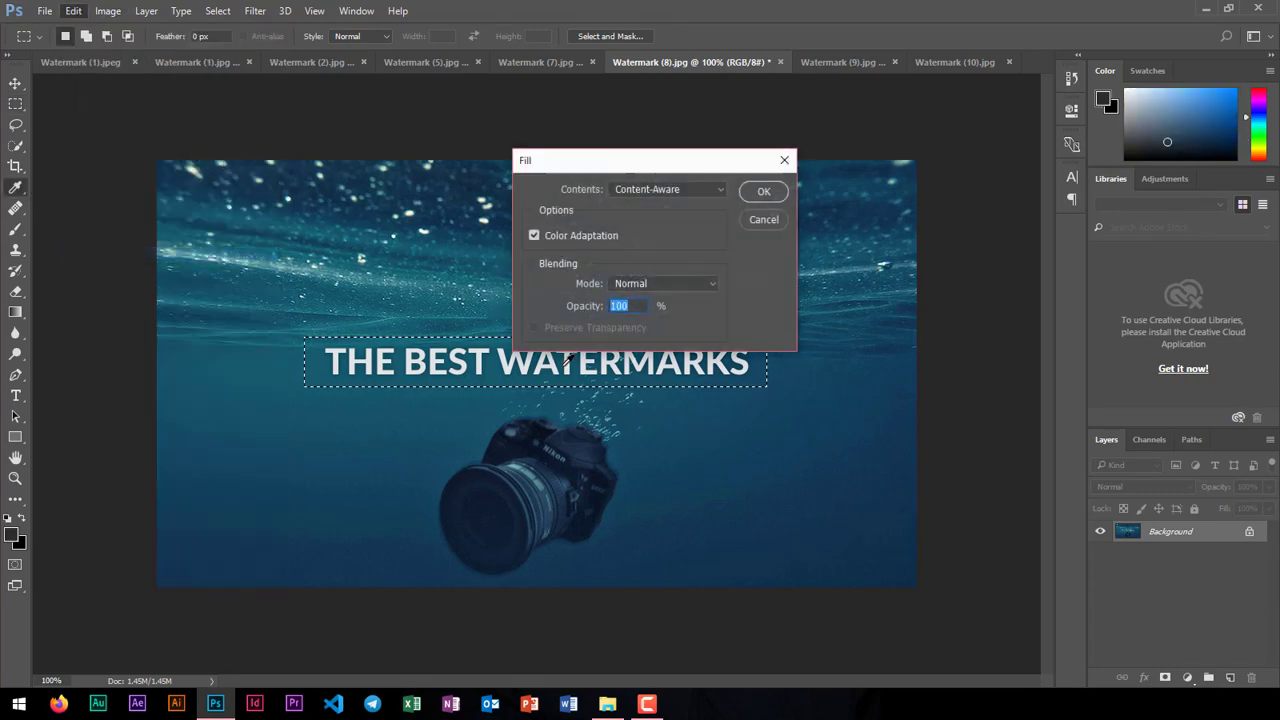
left_click(703, 194)
left_click(690, 190)
left_click(763, 191)
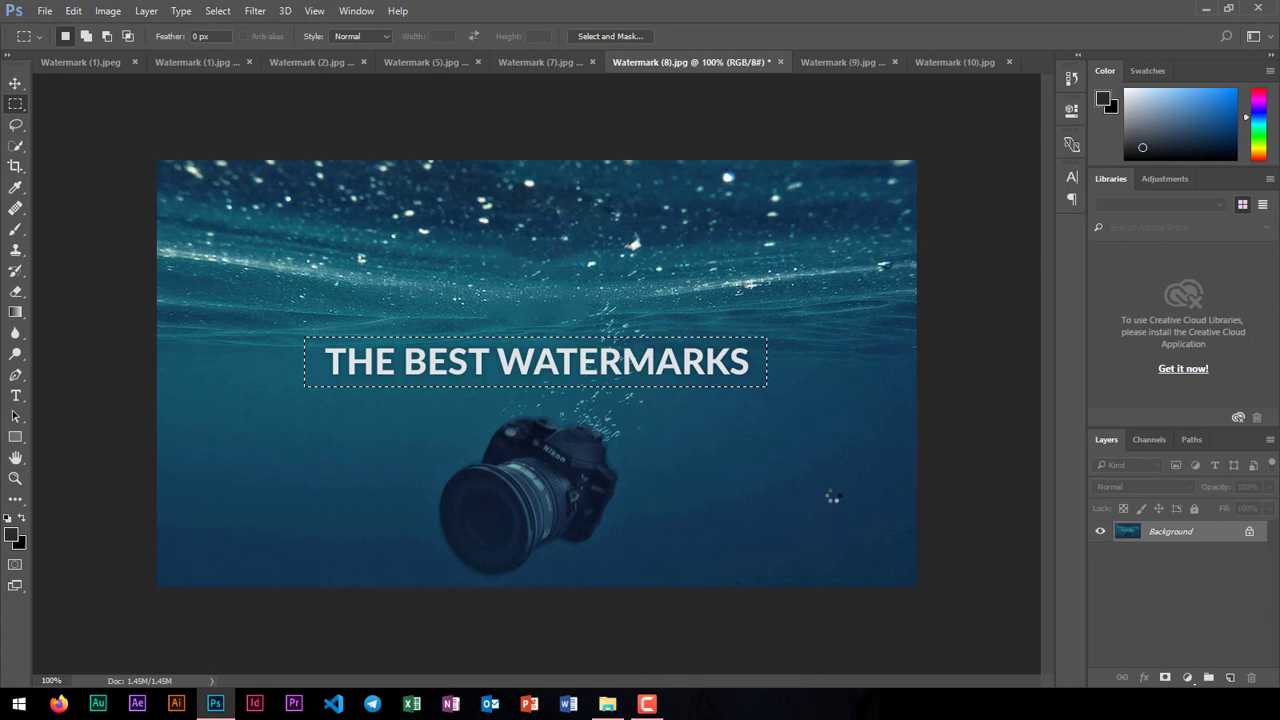
key("ctrl+d")
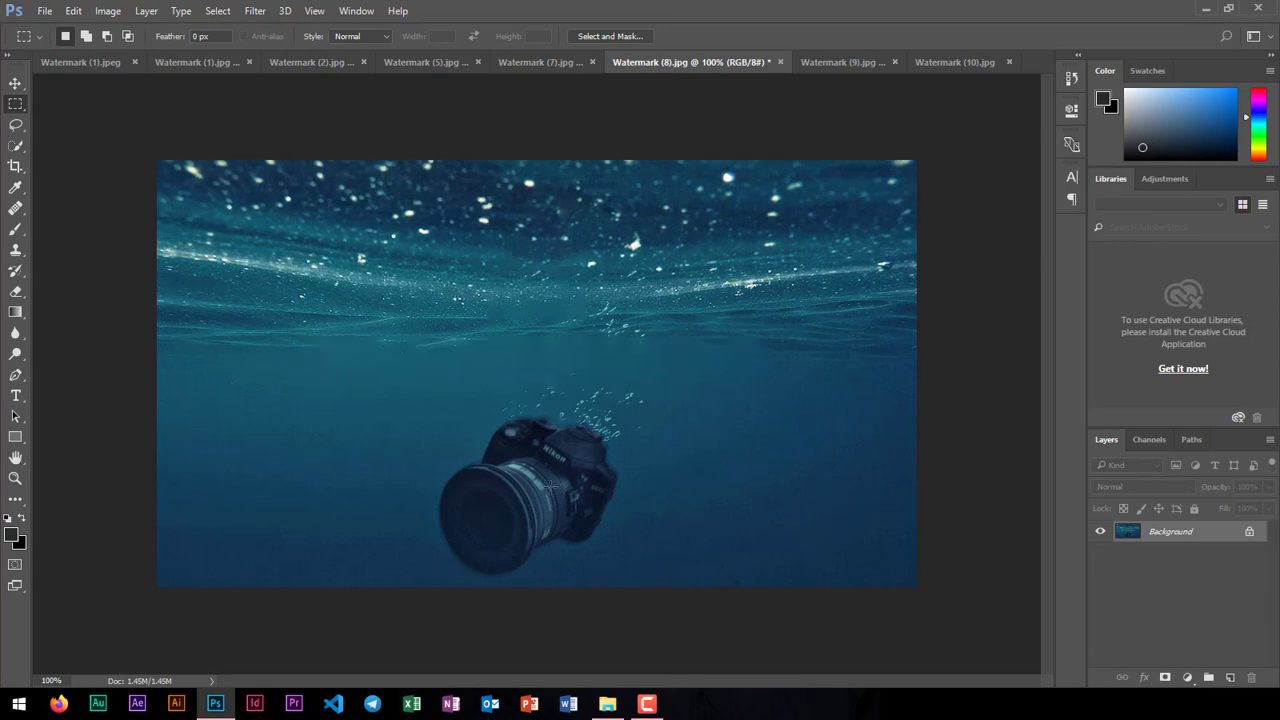
Step: In Watermark (5).jpg, marquee the gettyimages banner from the end of its text to the photo's right edge, fill it with Content-Aware, and deselect
left_click(547, 63)
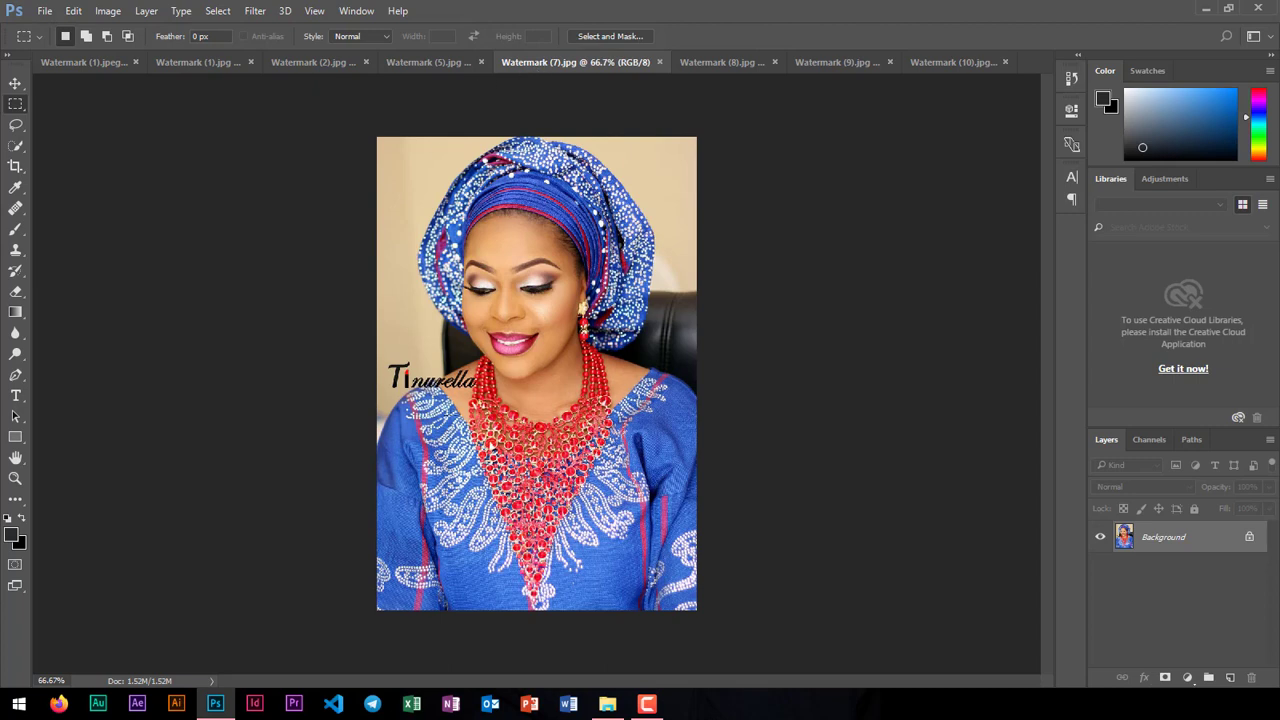
left_click(421, 58)
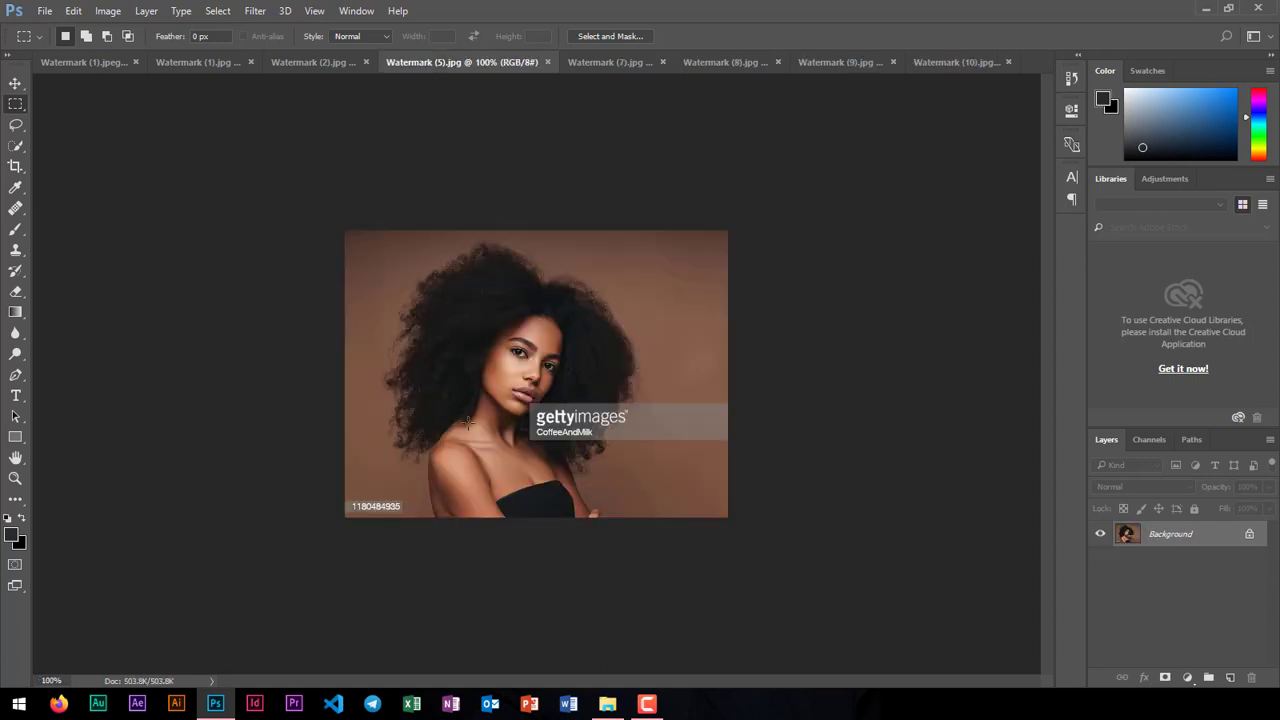
scroll(556, 357, "up", 8)
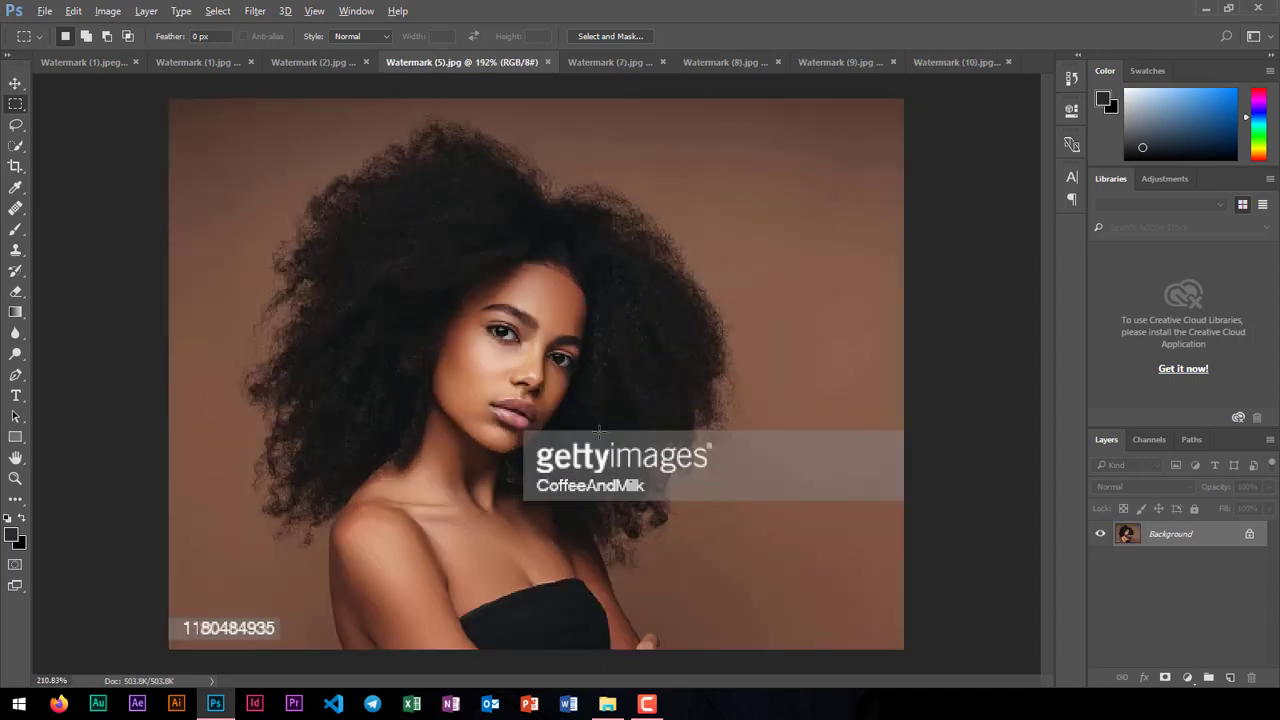
left_click_drag(594, 415, 435, 291)
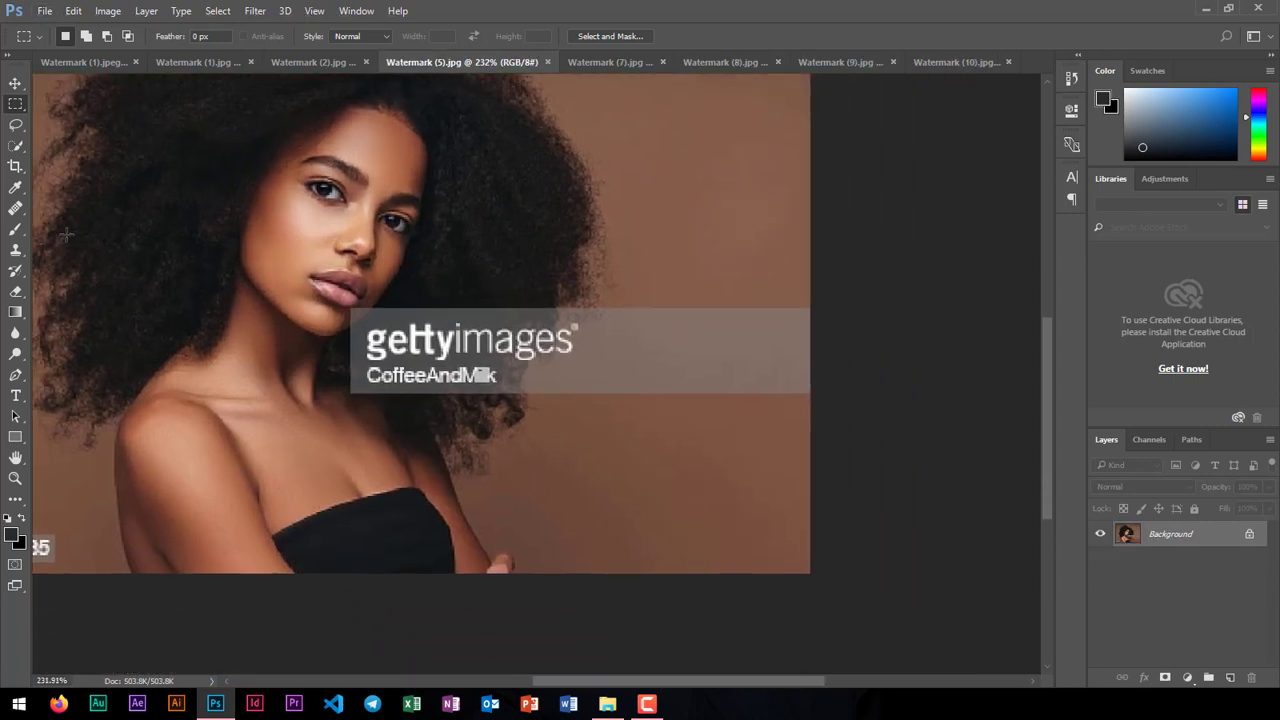
left_click_drag(539, 288, 817, 404)
left_click(70, 10)
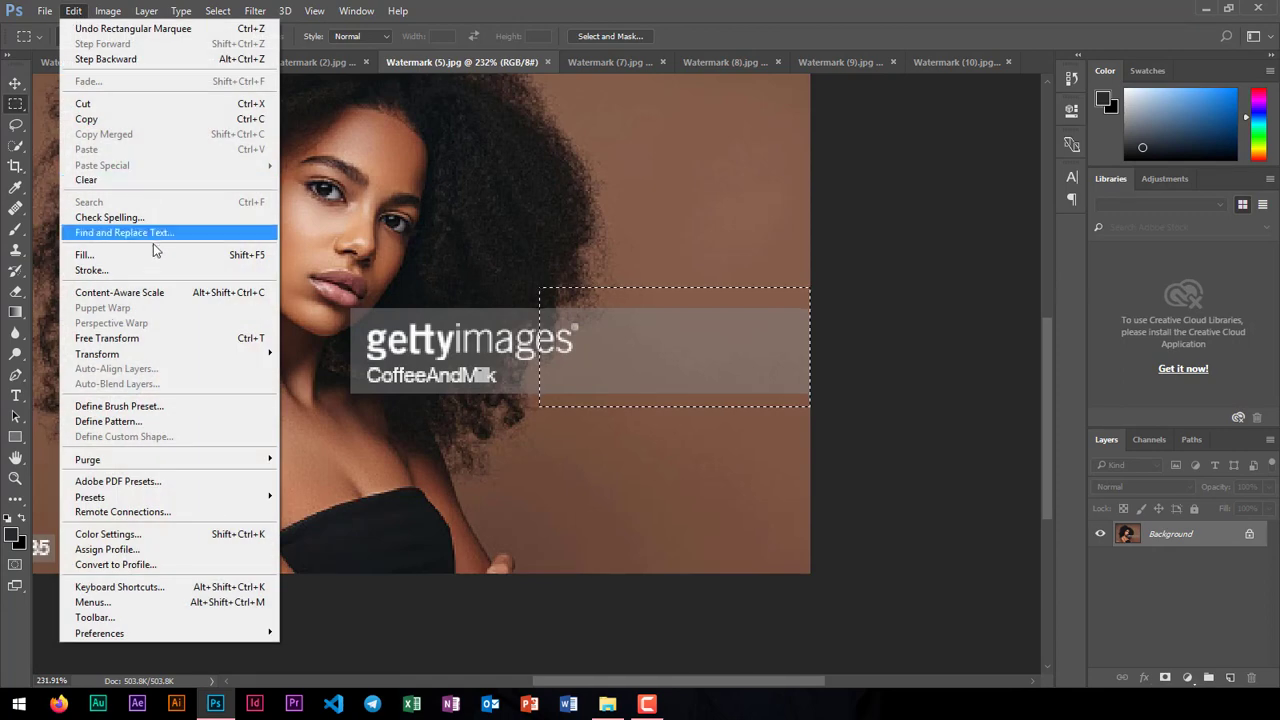
left_click(156, 252)
left_click(754, 190)
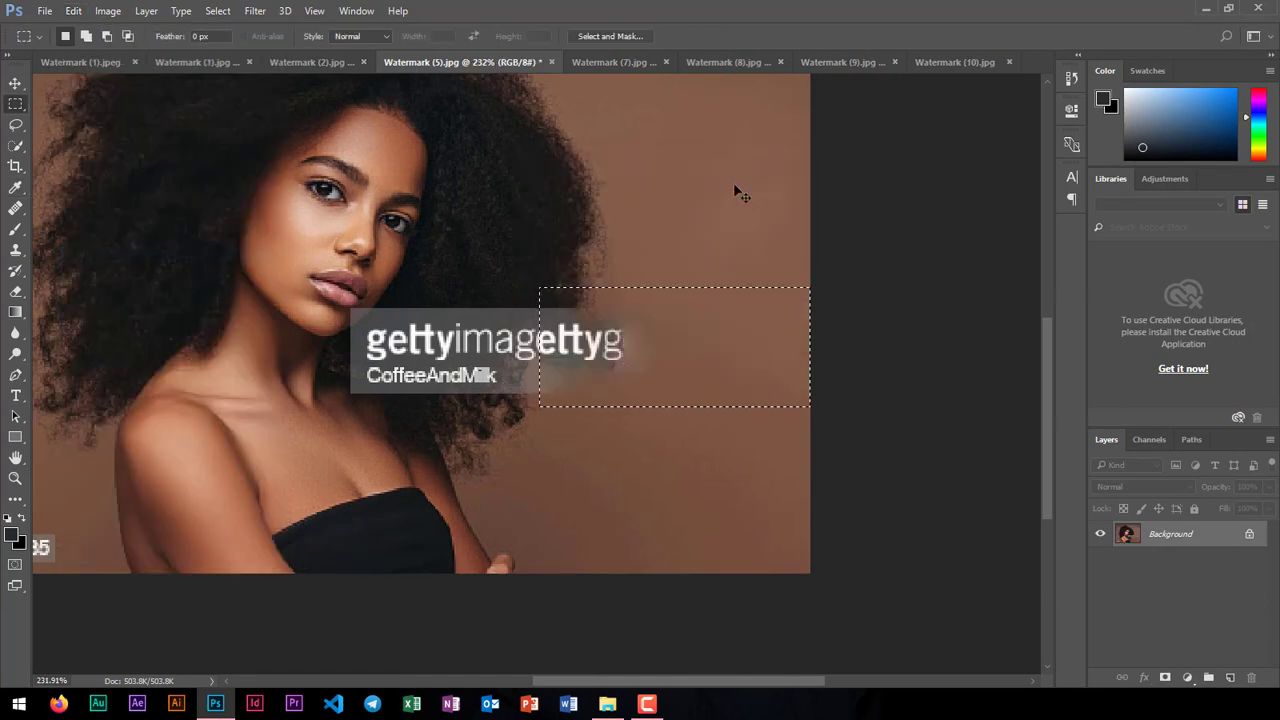
key("ctrl+d")
Step: Marquee the middle of the gettyimages banner across the hair, including the duplicated letters, fill it with Content-Aware, and deselect
scroll(385, 336, "up", 2)
left_click_drag(402, 292, 678, 413)
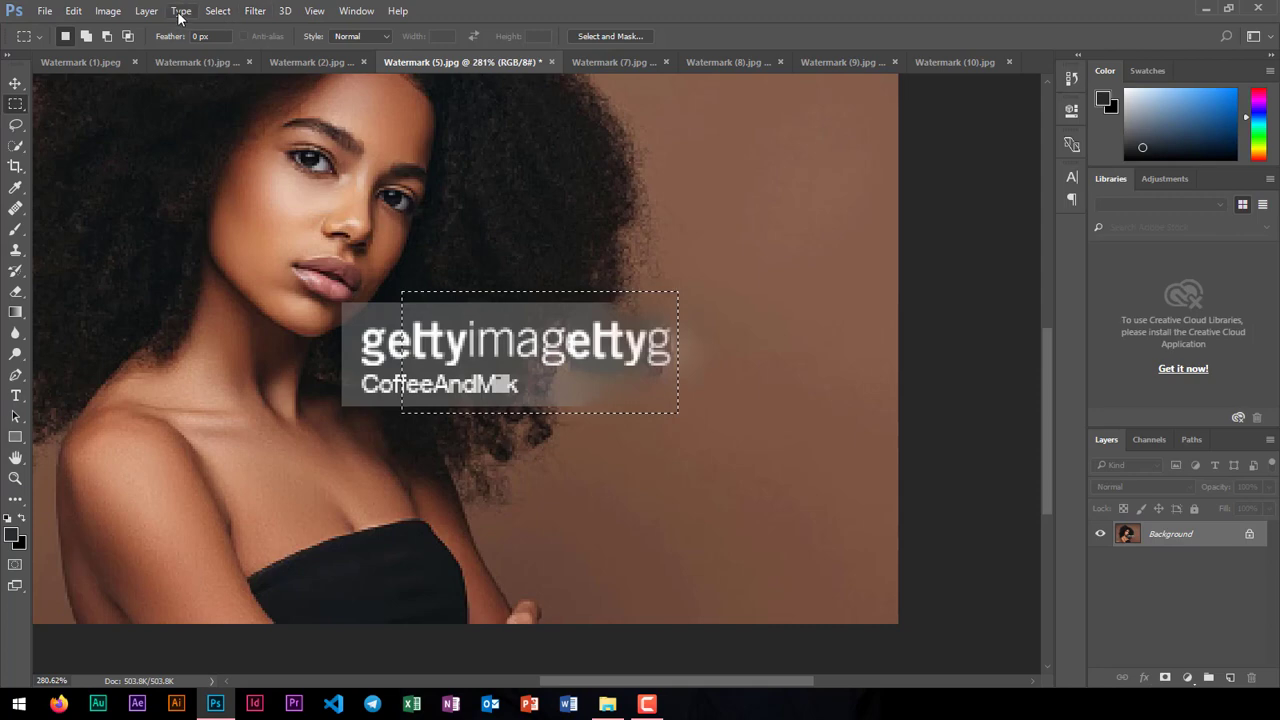
left_click(73, 11)
left_click(176, 254)
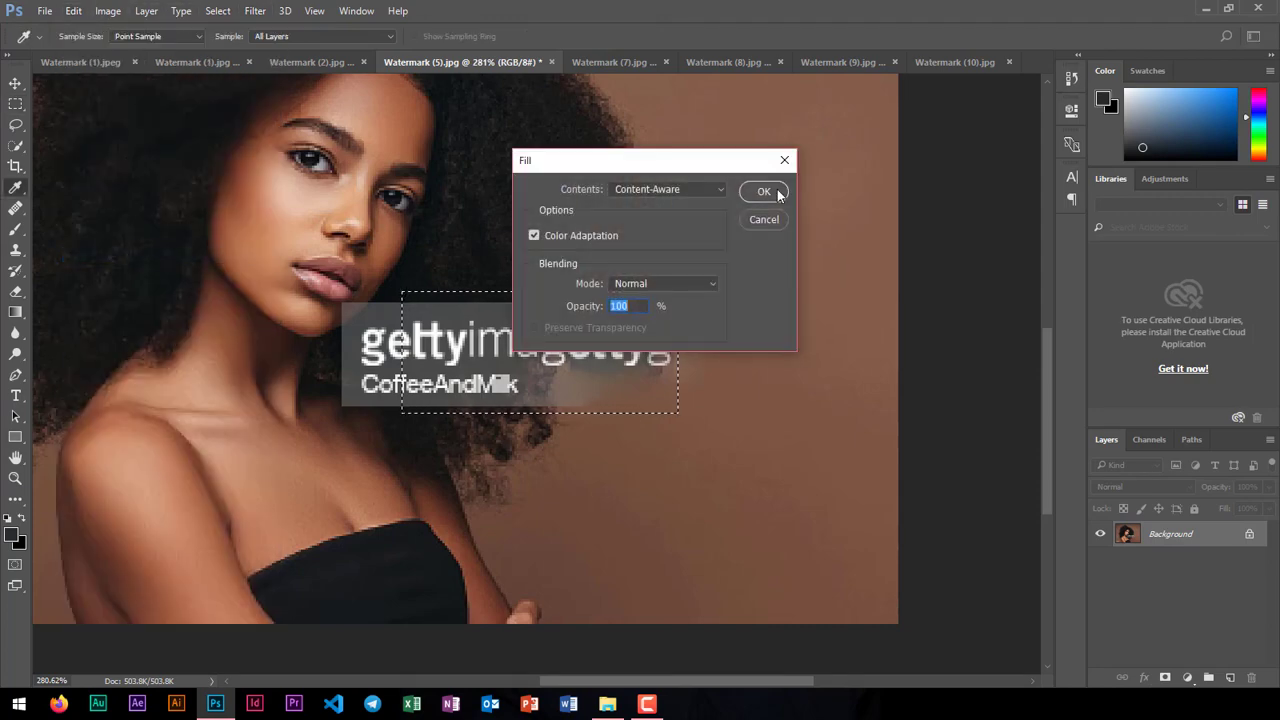
left_click(769, 195)
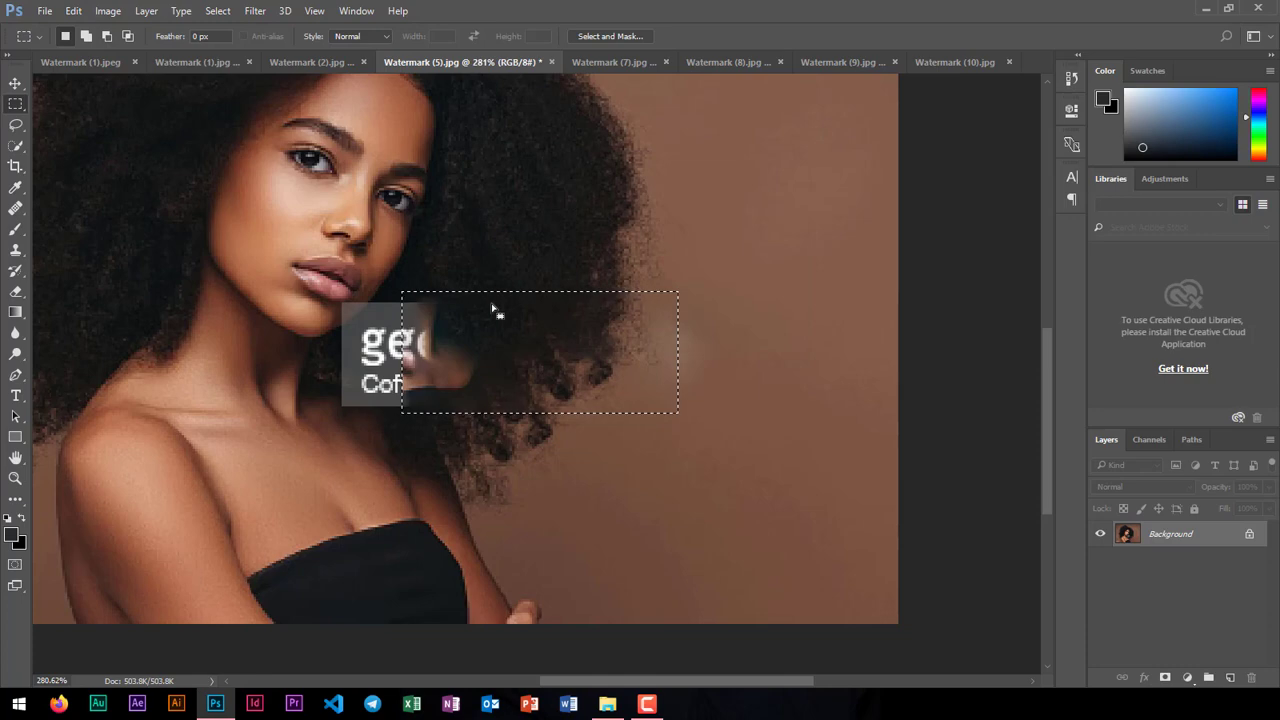
key("ctrl+d")
Step: Lasso the remaining banner piece and smudged patch beside the chin, fill the area with Content-Aware at 100% opacity, and deselect
scroll(270, 310, "up", 3)
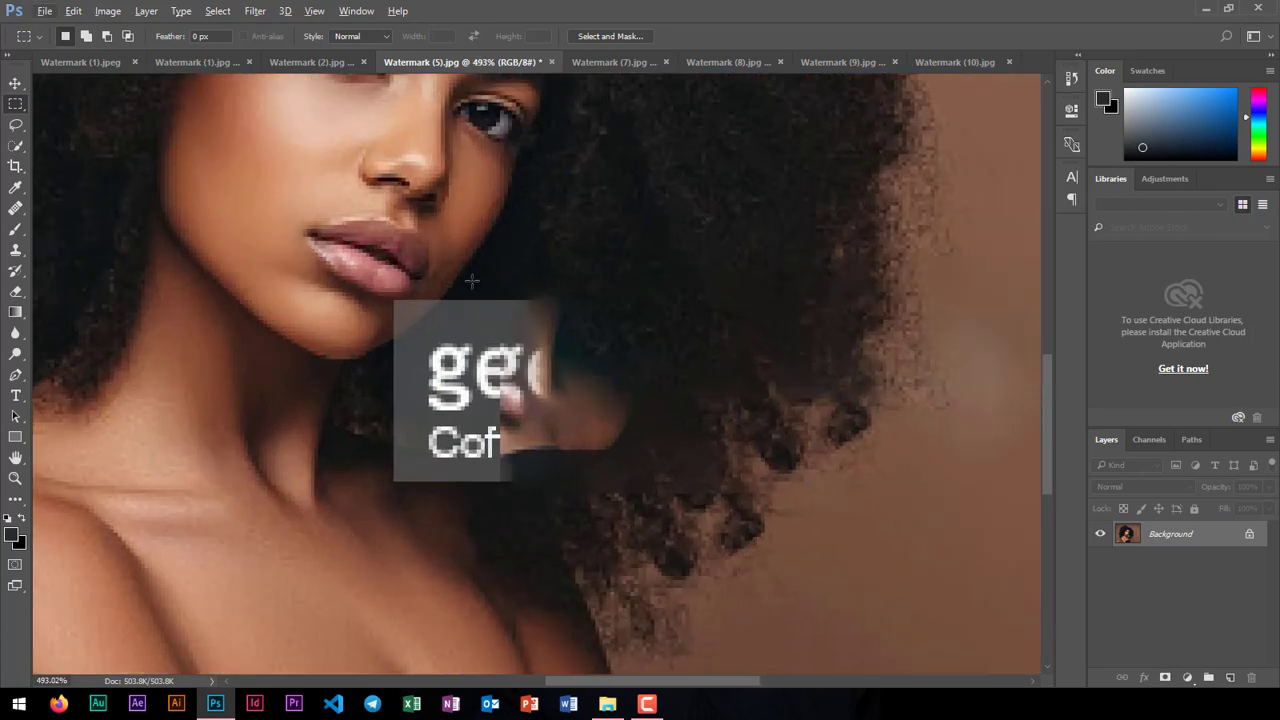
left_click(16, 126)
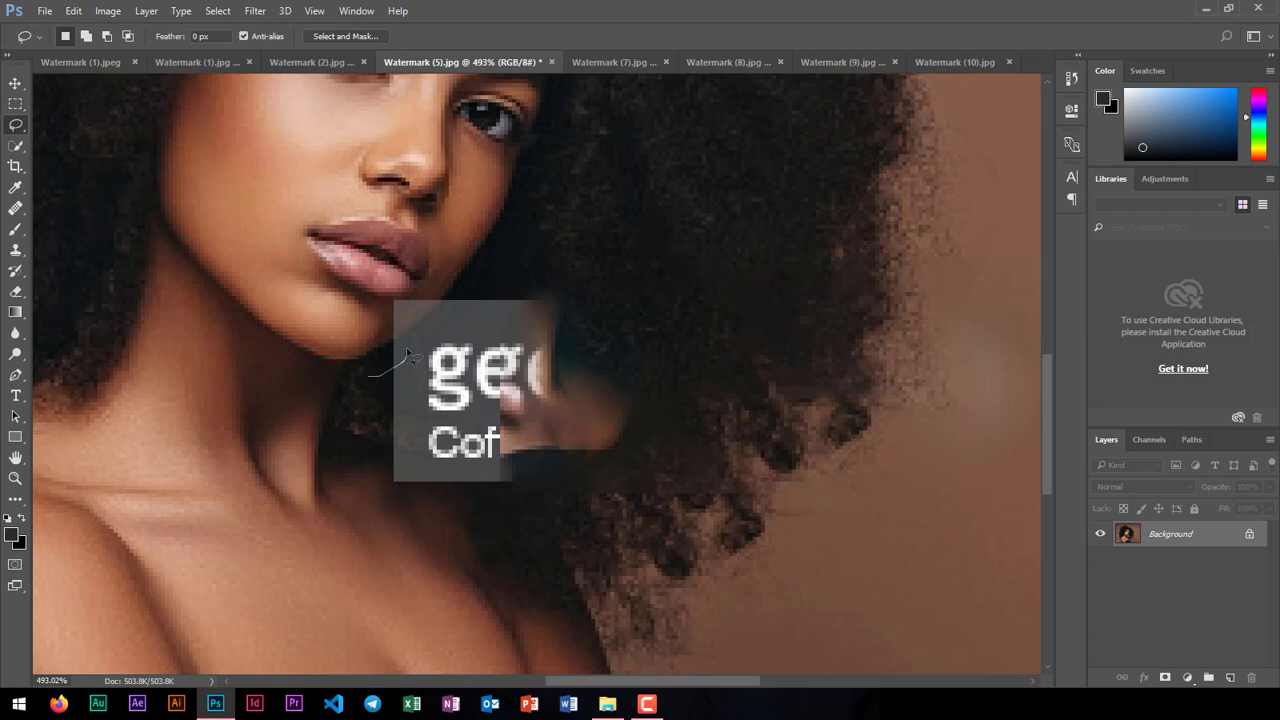
mouse_move(510, 282)
left_mouse_down()
mouse_move(593, 348)
mouse_move(614, 400)
left_mouse_up()
mouse_move(630, 495)
left_mouse_down()
mouse_move(535, 553)
mouse_move(459, 535)
left_mouse_up()
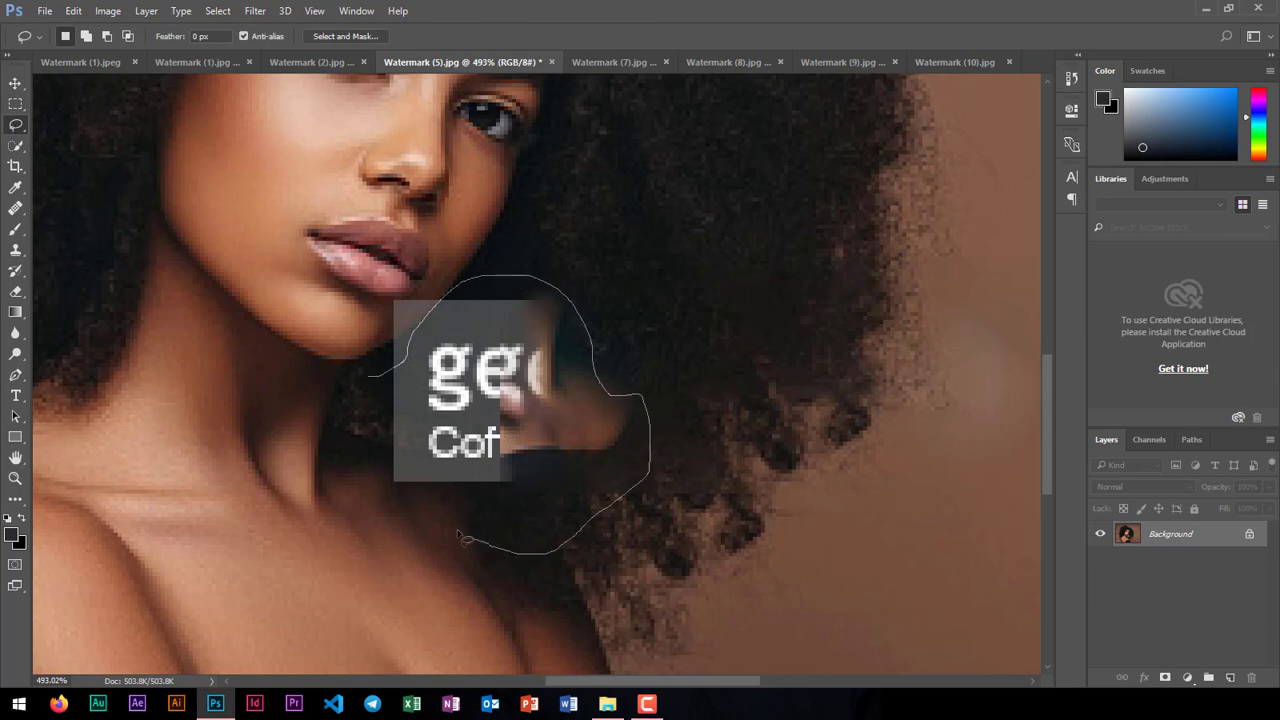
left_click_drag(383, 365, 386, 366)
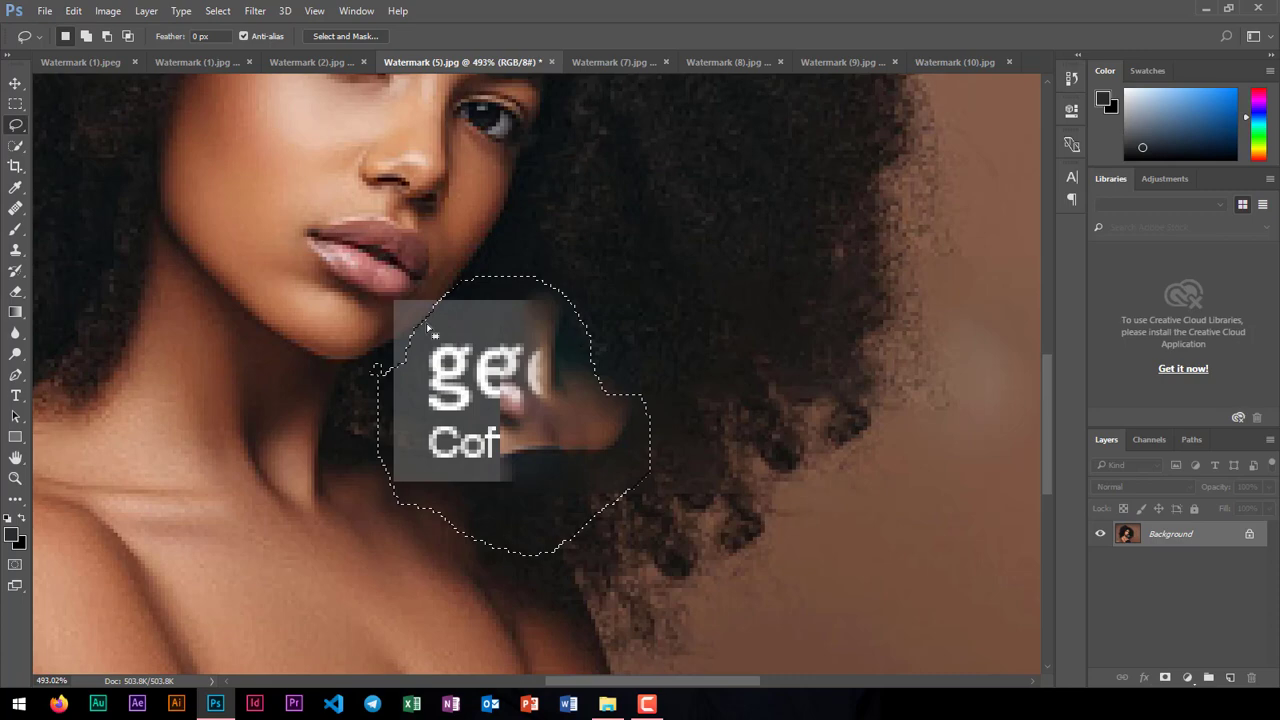
left_click(73, 10)
left_click(84, 254)
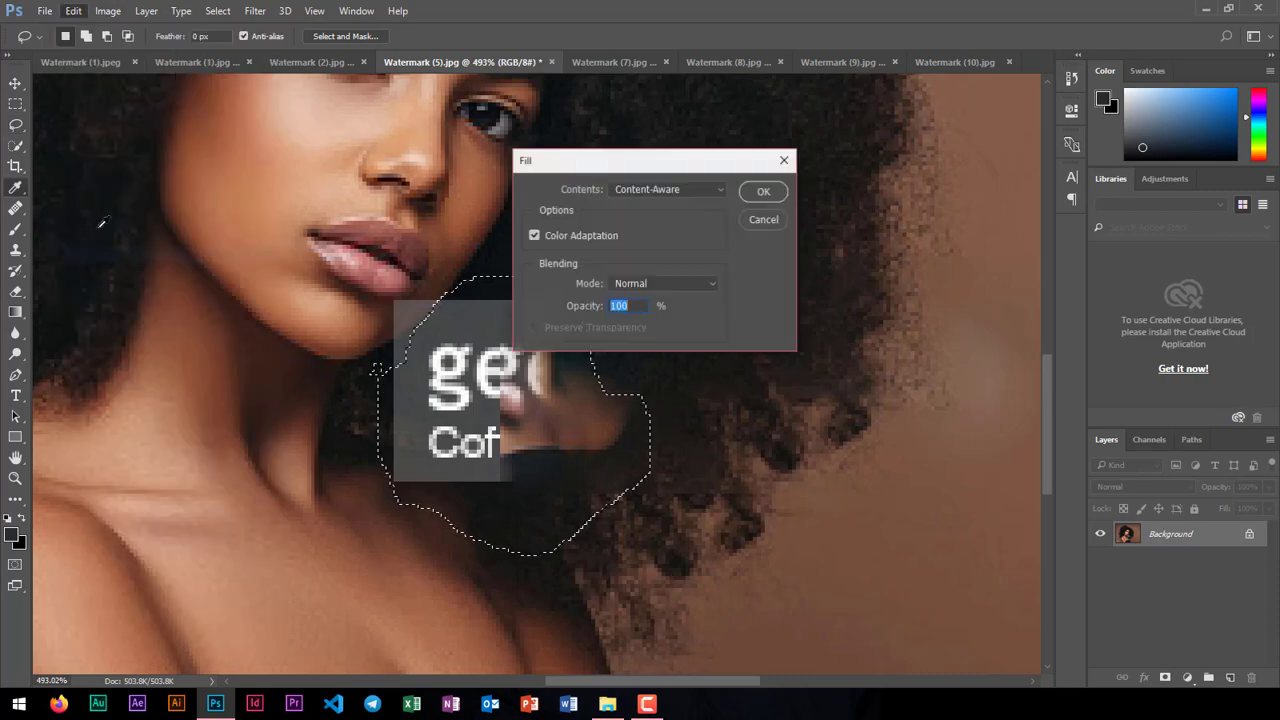
left_click(762, 192)
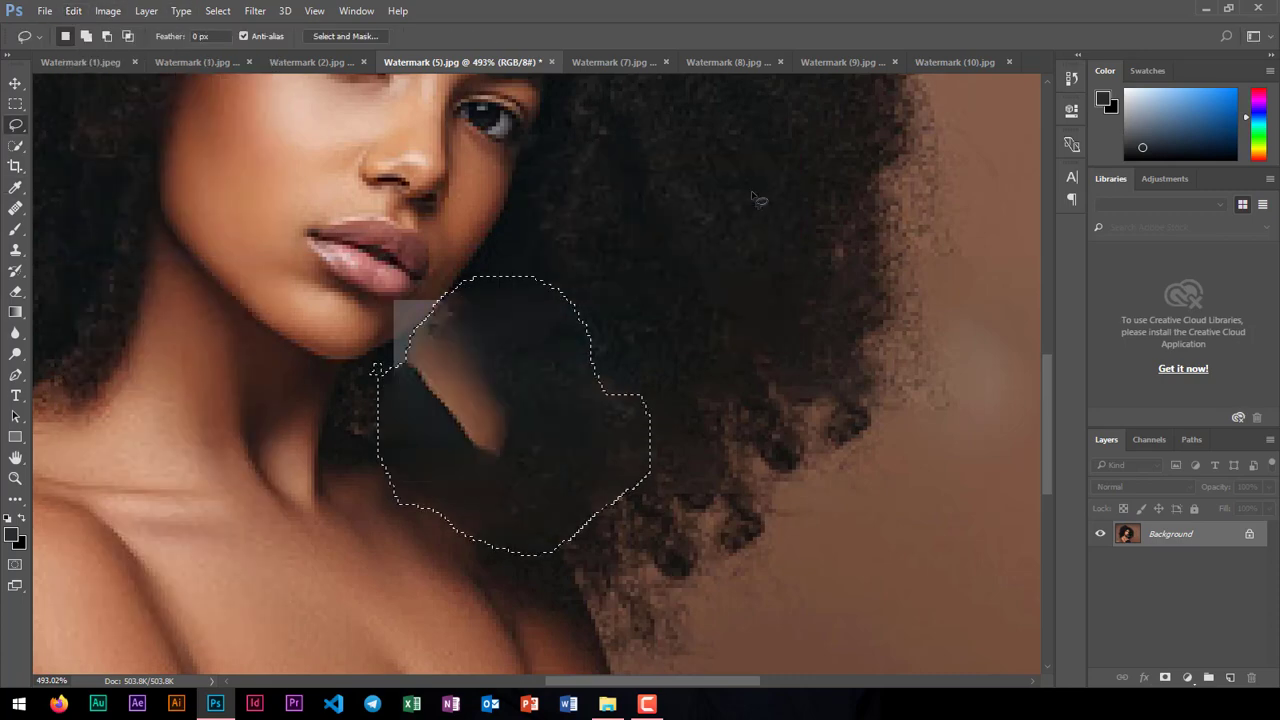
key("ctrl+d")
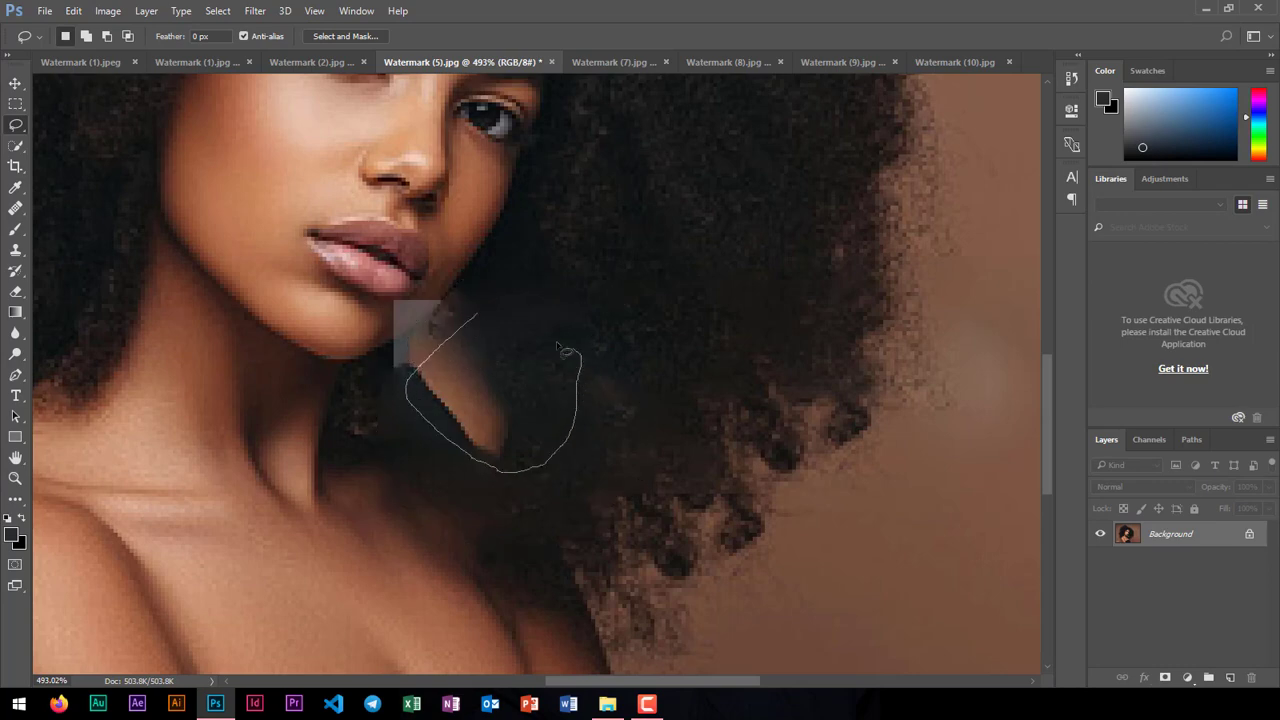
Step: Lasso the skin-coloured patch left in the hair beside the chin, fill it with Content-Aware, and deselect
left_click_drag(481, 320, 484, 316)
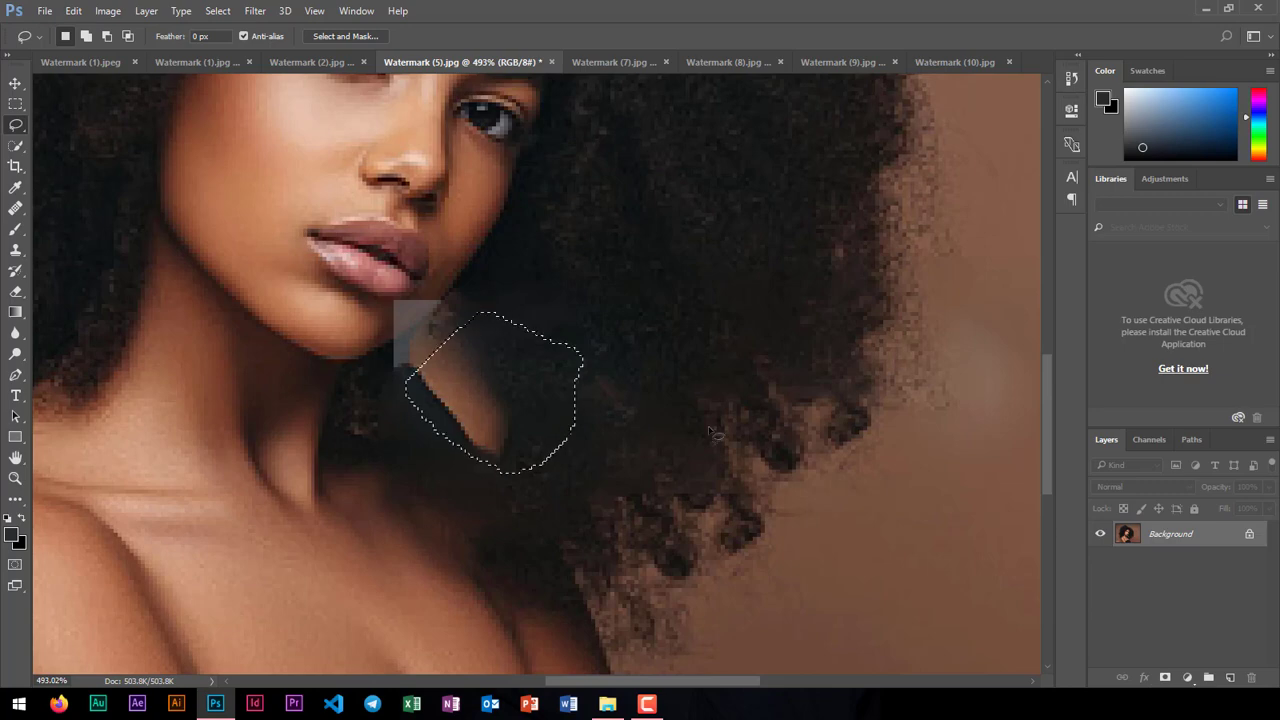
left_click(75, 11)
left_click(148, 256)
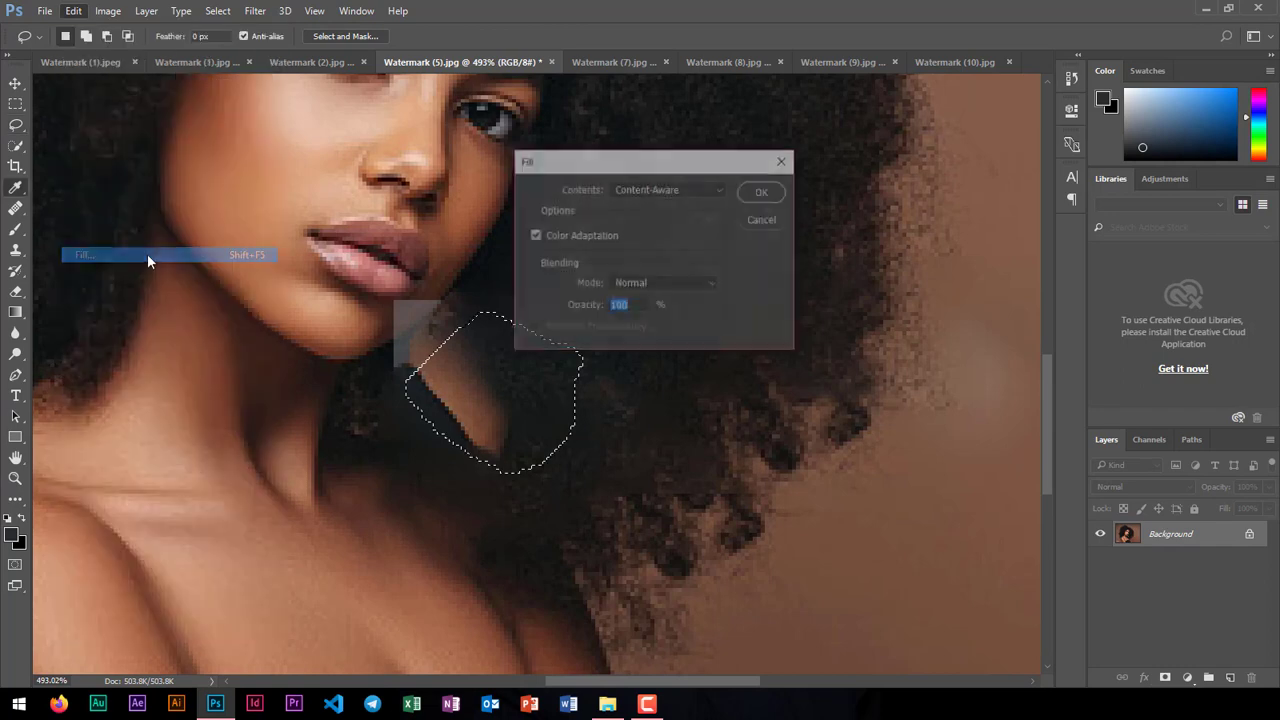
left_click(763, 191)
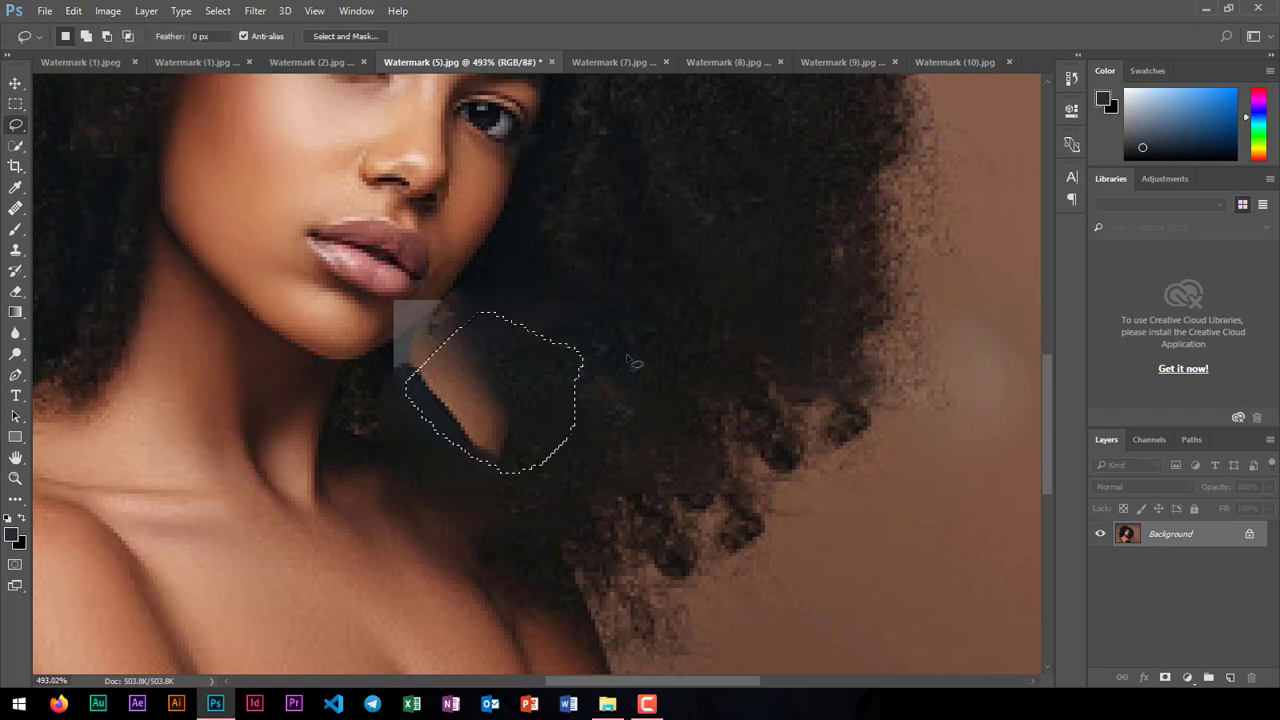
key("ctrl+d")
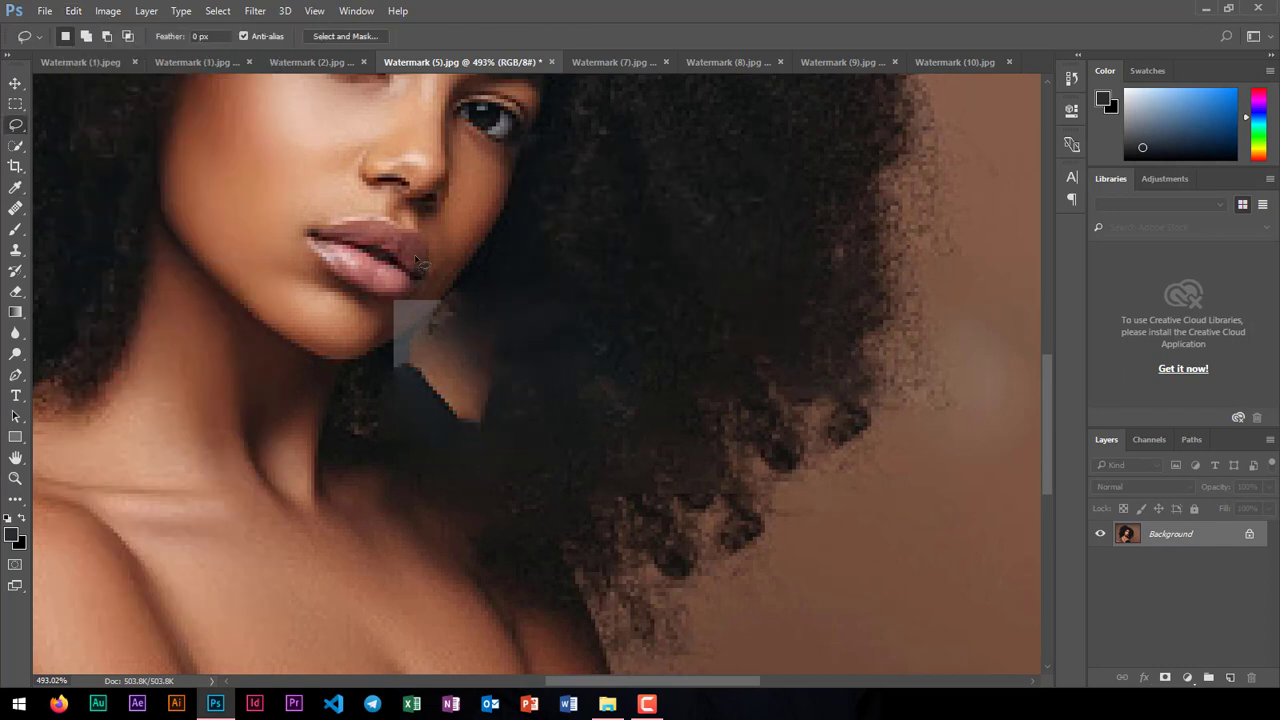
Step: Select the rest of the skin-coloured patch with an elliptical marquee, fill it with Content-Aware at 100% opacity, and deselect
right_click(15, 104)
left_click(85, 121)
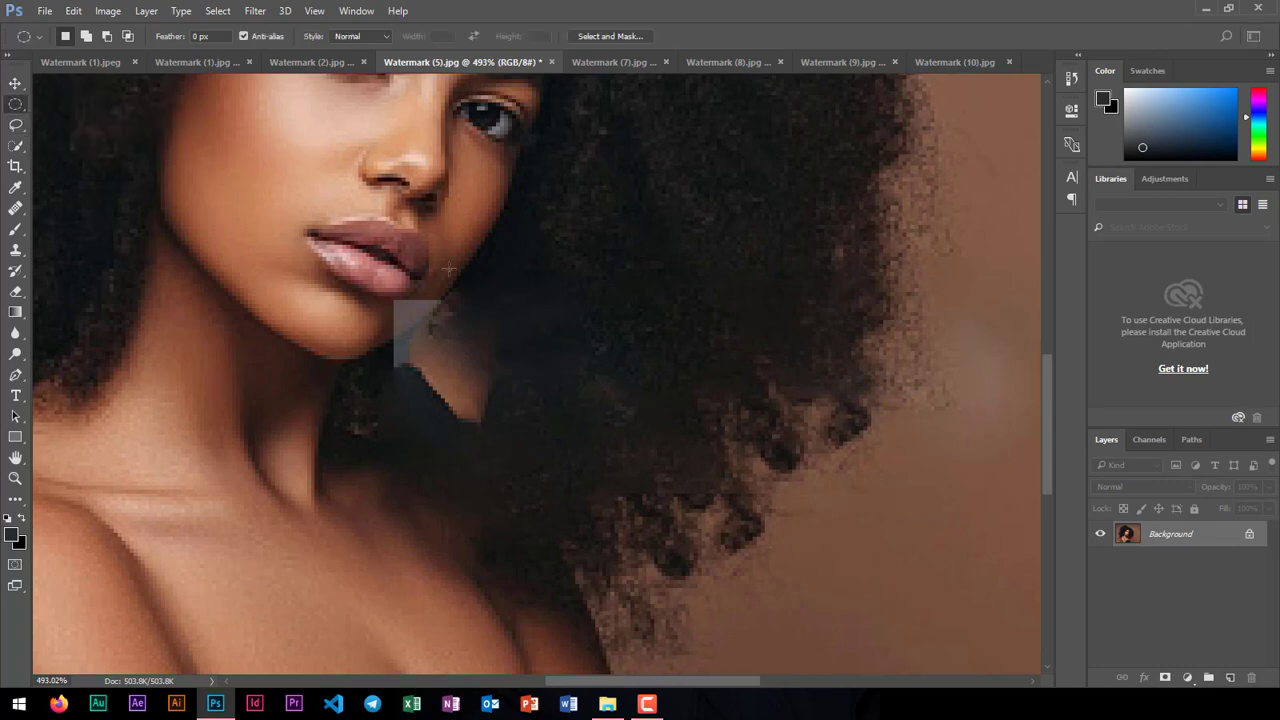
left_click_drag(458, 298, 484, 394)
left_click(73, 10)
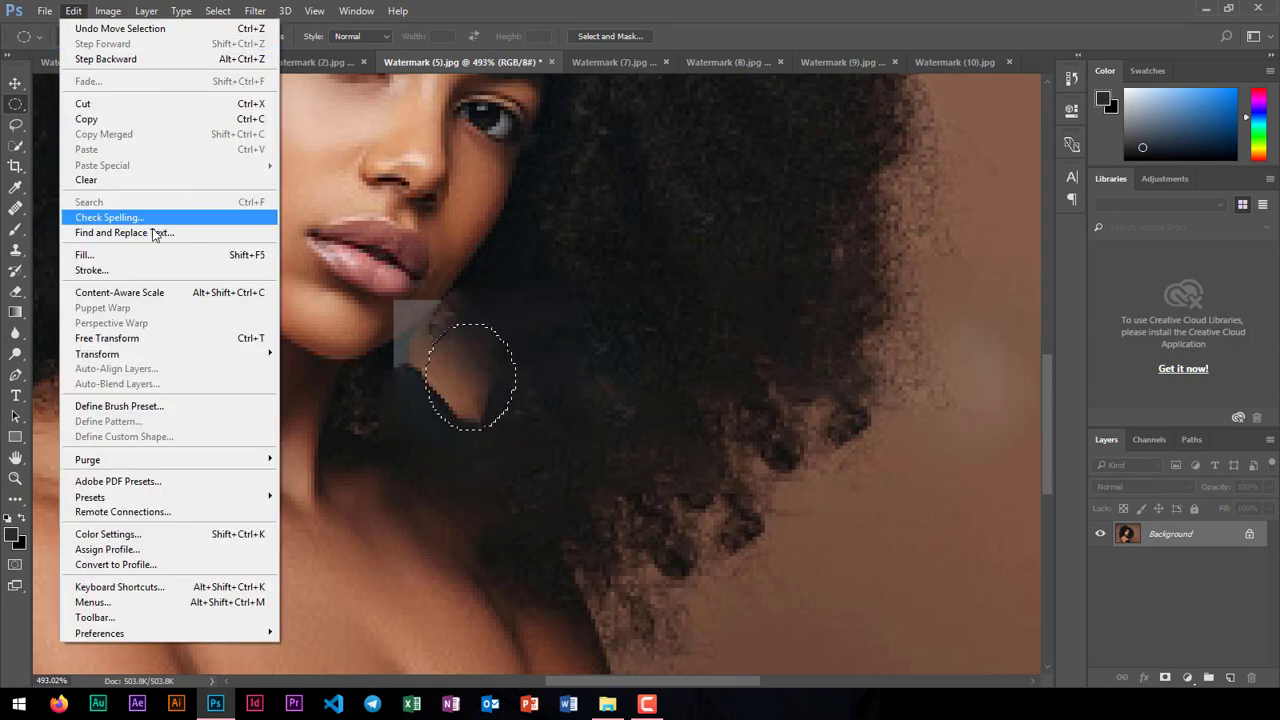
left_click(100, 255)
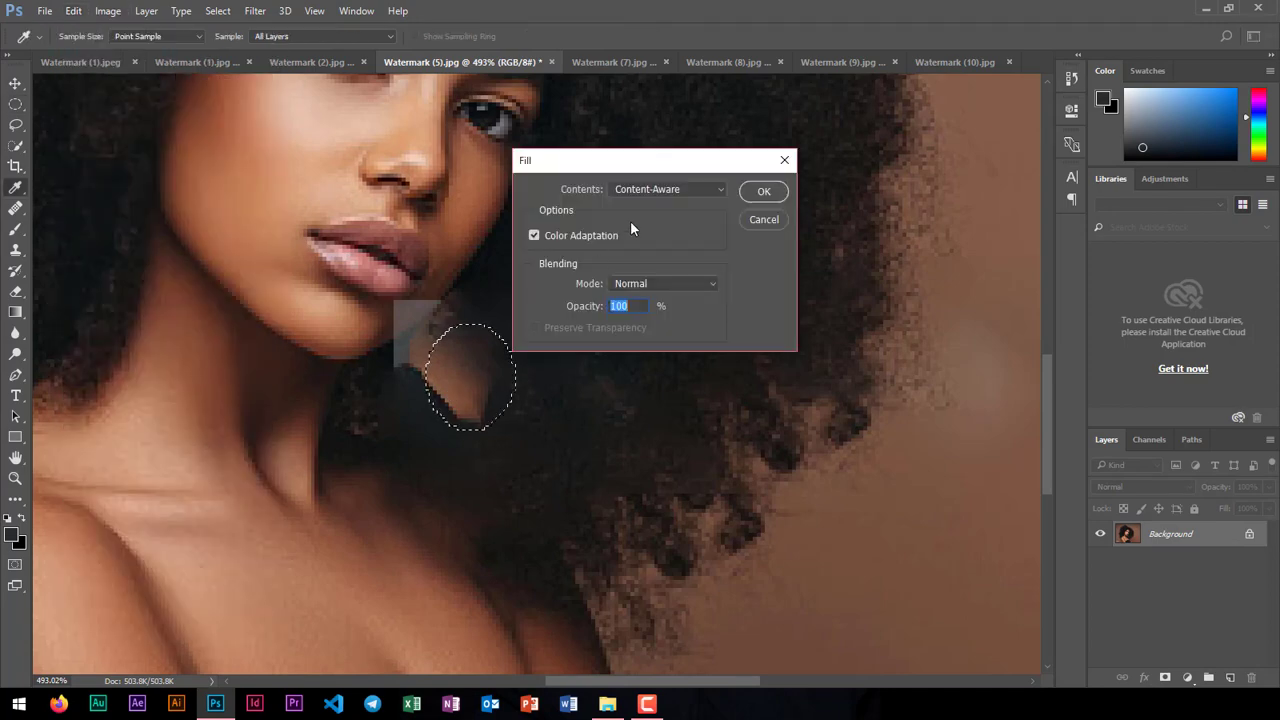
left_click(763, 191)
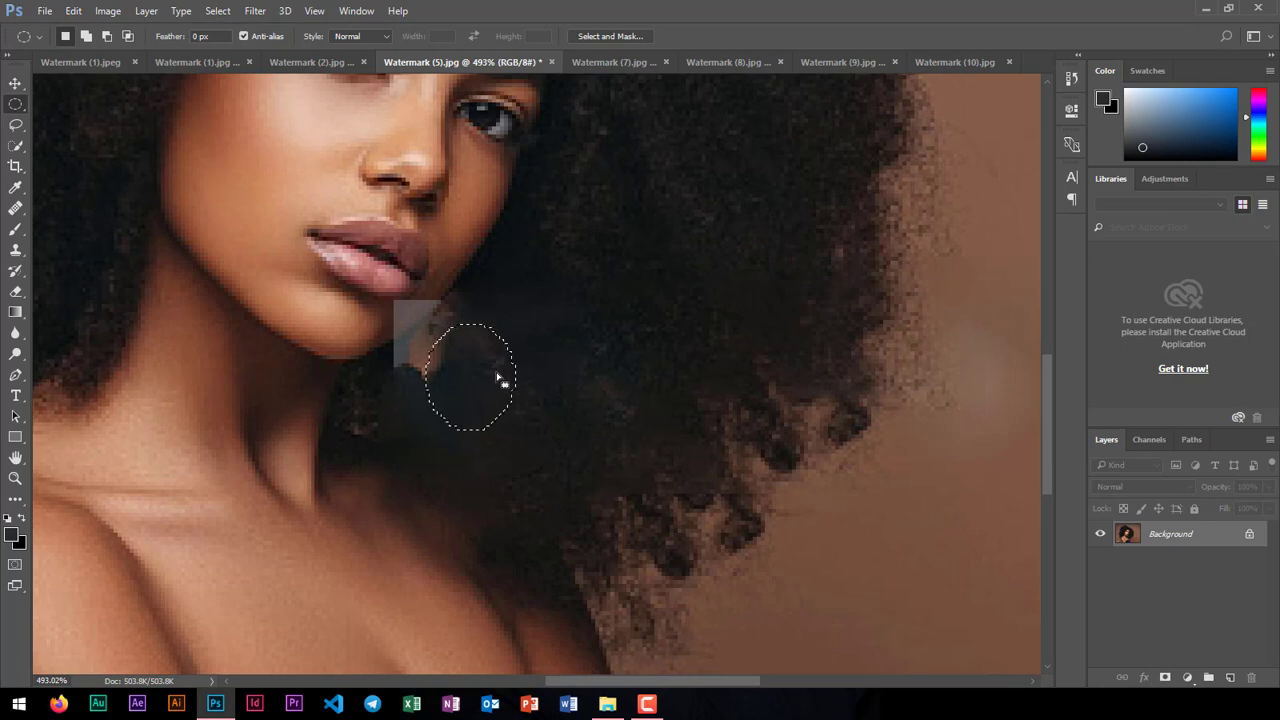
key("ctrl+d")
Step: Clone dark hair texture over the leftover patch and bluish smudges beside the jaw and neck with the Clone Stamp
left_click(16, 254)
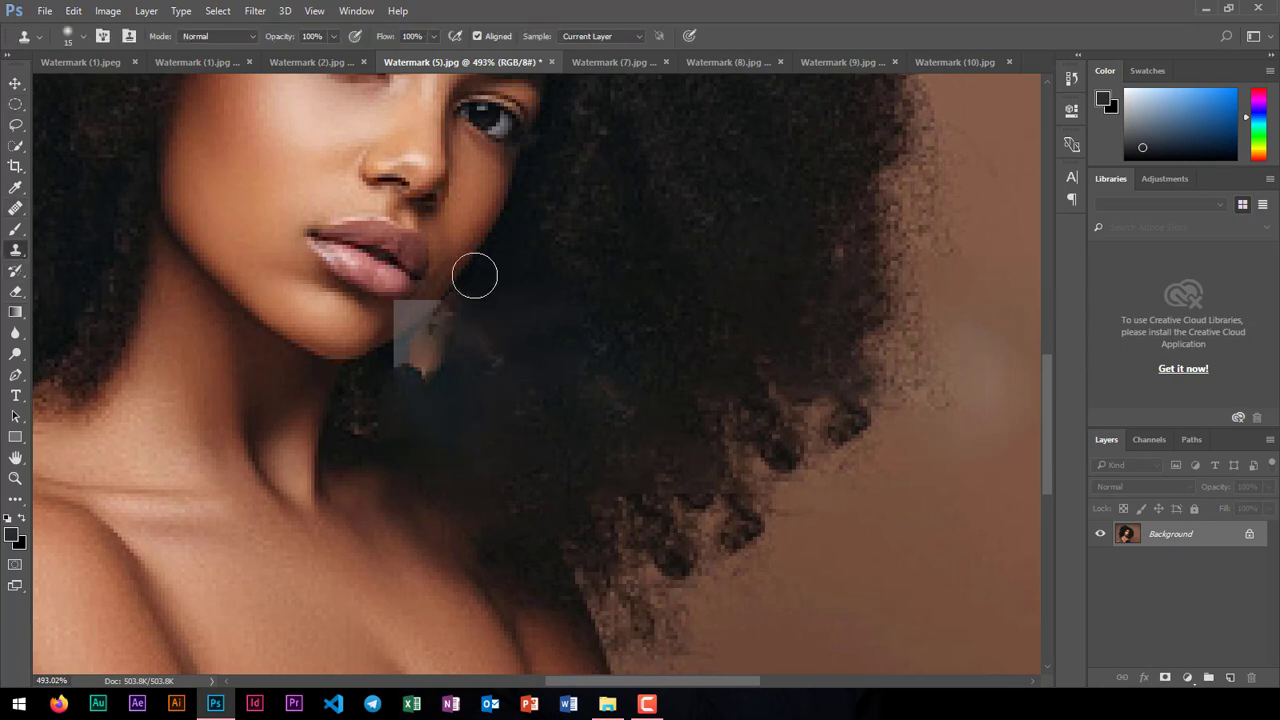
mouse_move(472, 330)
left_mouse_down()
mouse_move(424, 374)
mouse_move(439, 360)
mouse_move(516, 390)
mouse_move(455, 405)
left_mouse_up()
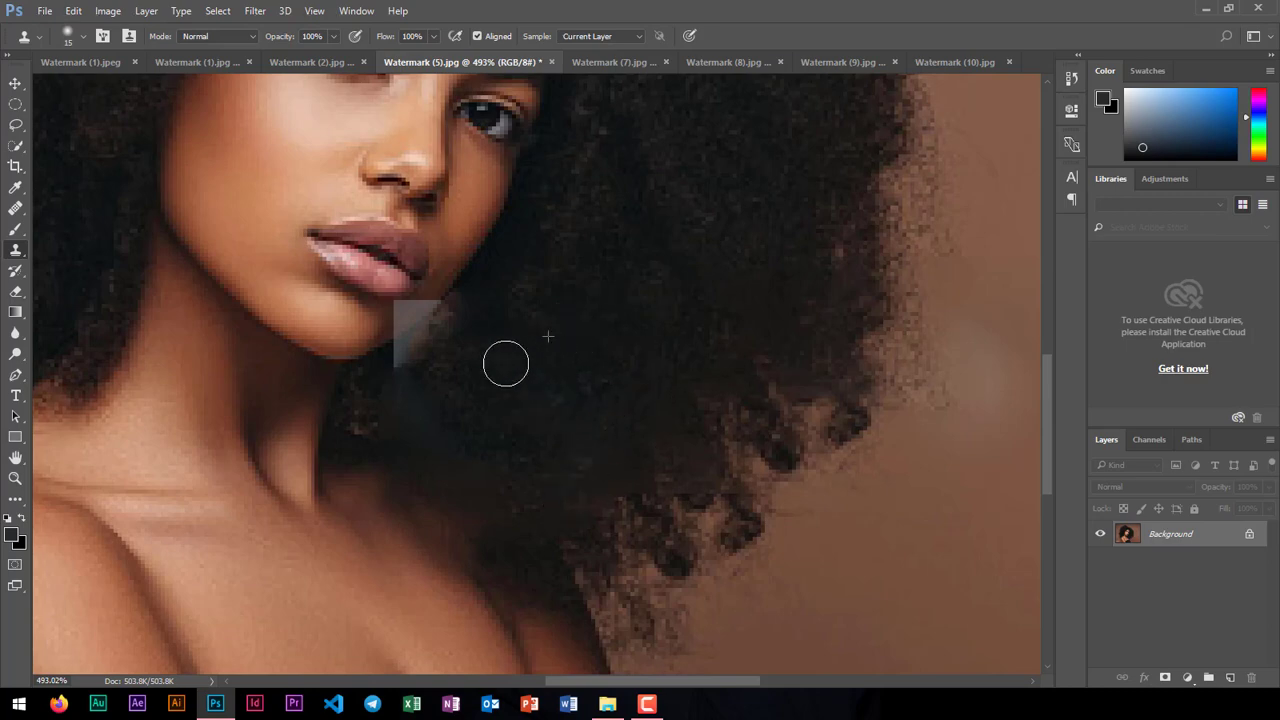
left_click_drag(446, 344, 425, 378)
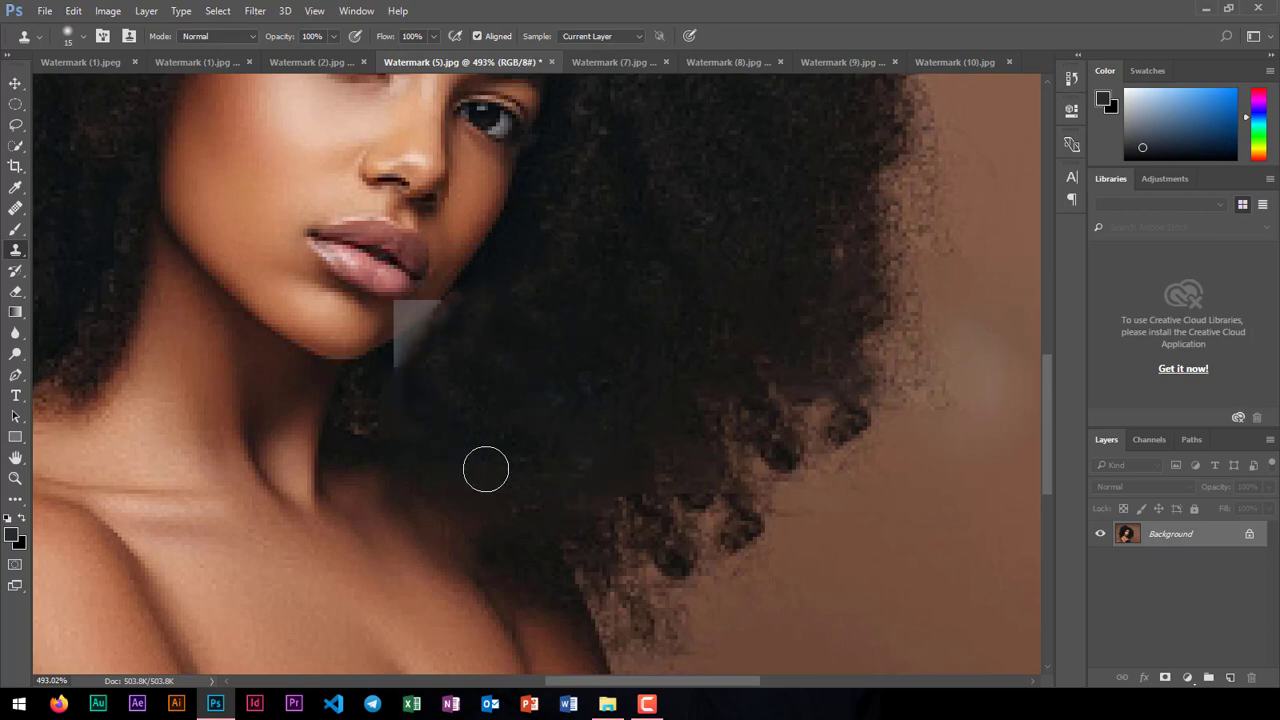
mouse_move(554, 417)
left_mouse_down()
mouse_move(509, 520)
mouse_move(414, 466)
mouse_move(431, 411)
mouse_move(551, 429)
left_mouse_up()
mouse_move(387, 405)
left_mouse_down()
mouse_move(423, 343)
mouse_move(467, 315)
mouse_move(403, 363)
mouse_move(469, 311)
mouse_move(386, 379)
left_mouse_up()
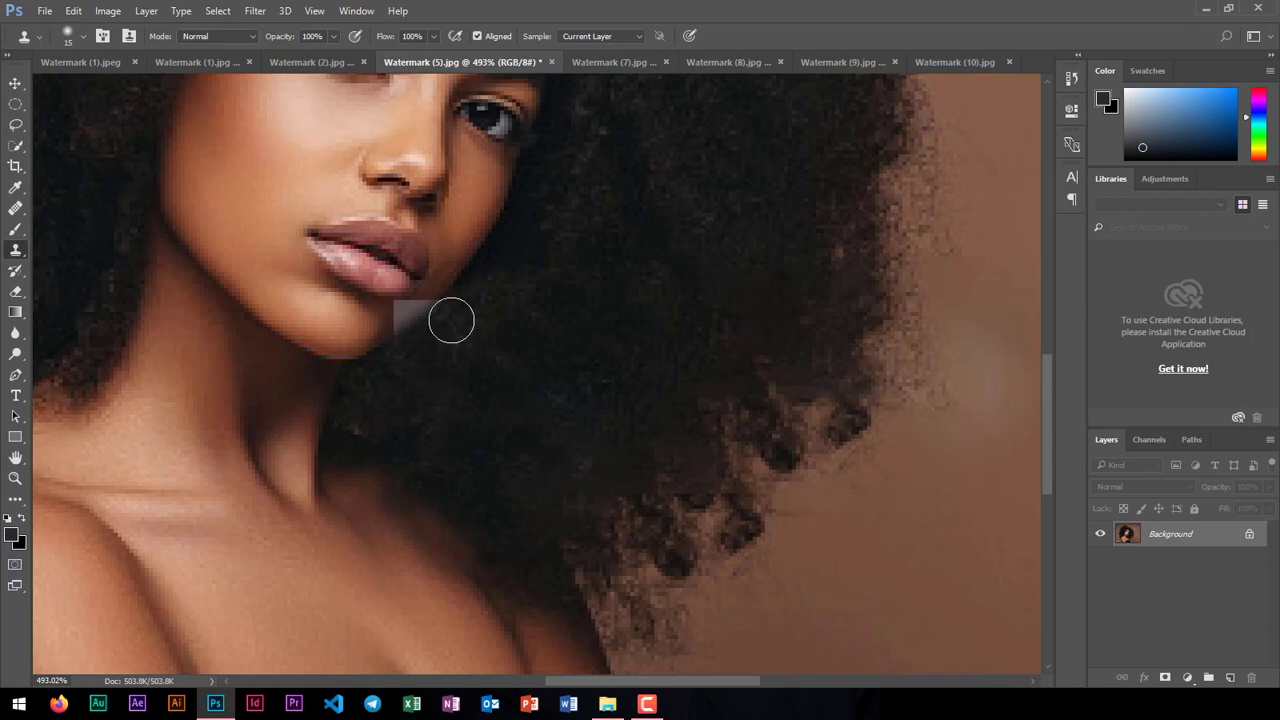
Step: Sample the cheek skin beside the mouth with the Clone Stamp and reduce the brush size to 5
scroll(449, 317, "up", 6)
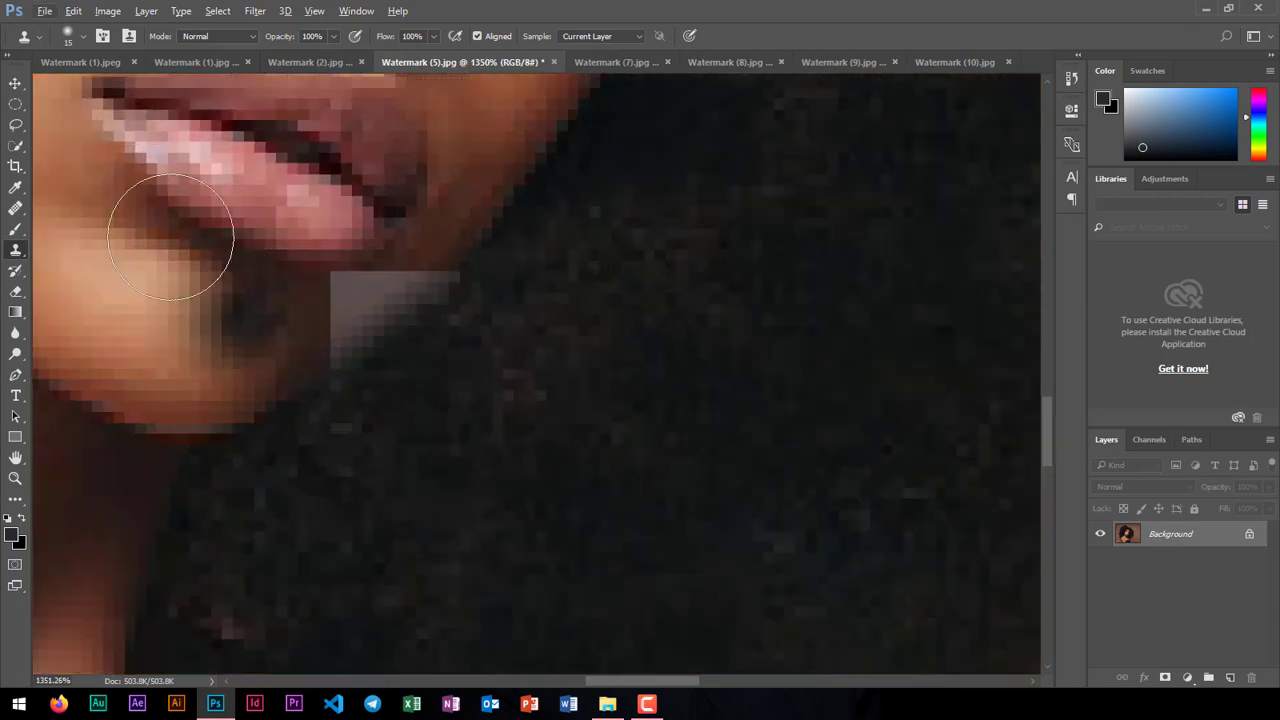
left_click(497, 131, "alt")
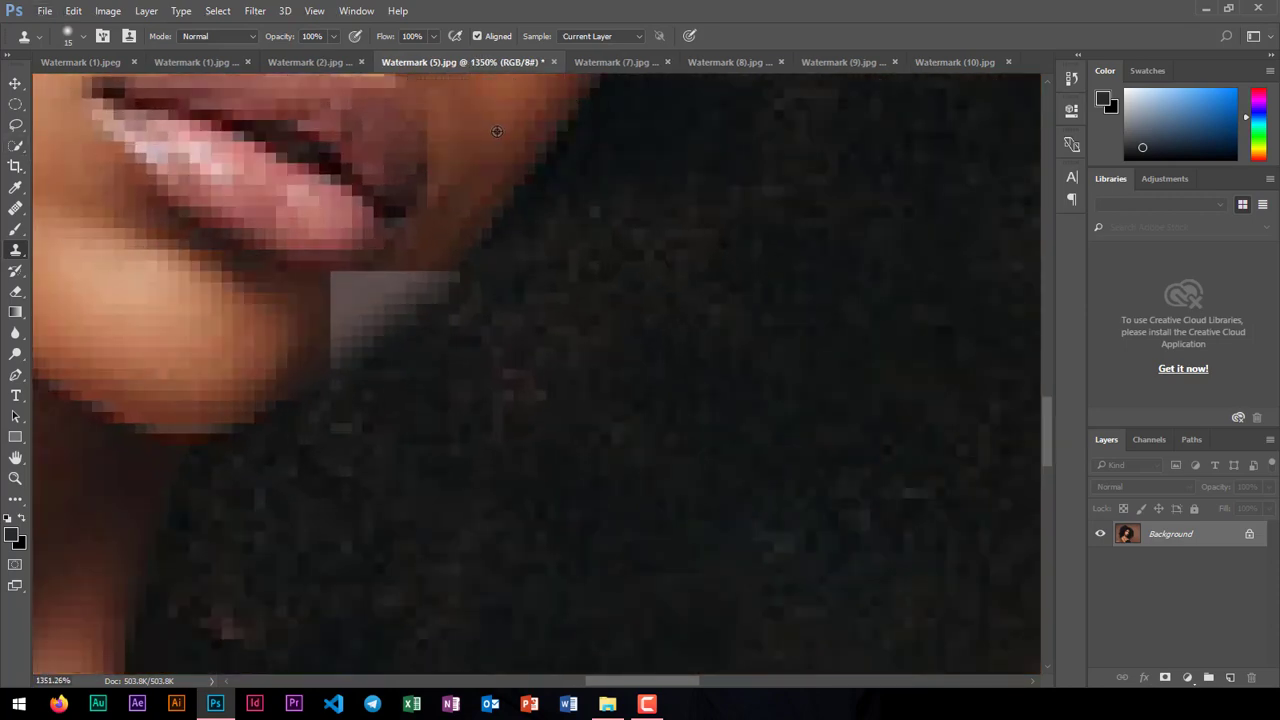
key("bracketleft")
key("bracketleft")
key("bracketleft")
key("bracketleft")
key("bracketleft")
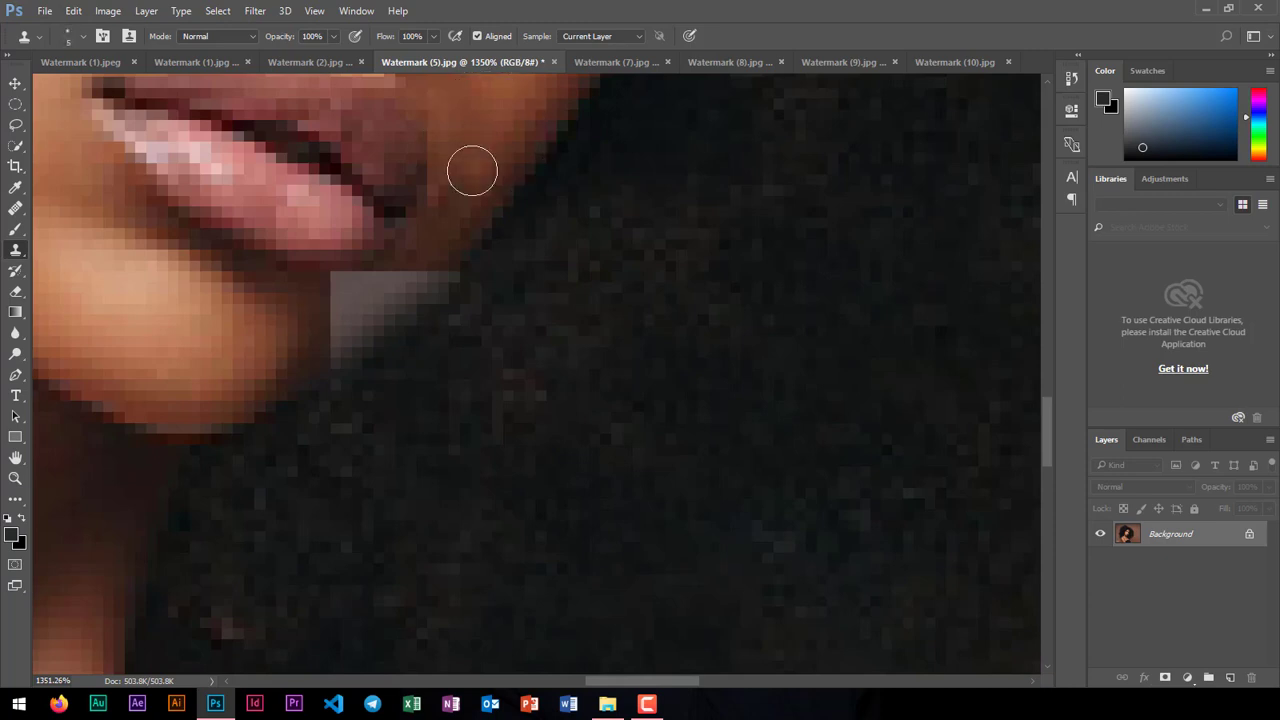
Step: Heal the grey patch between the chin and the hair with the Healing Brush, sampling the neighbouring cheek and chin skin
left_click(15, 210)
mouse_move(15, 210)
left_mouse_down()
mouse_move(77, 210)
mouse_move(75, 226)
left_mouse_up()
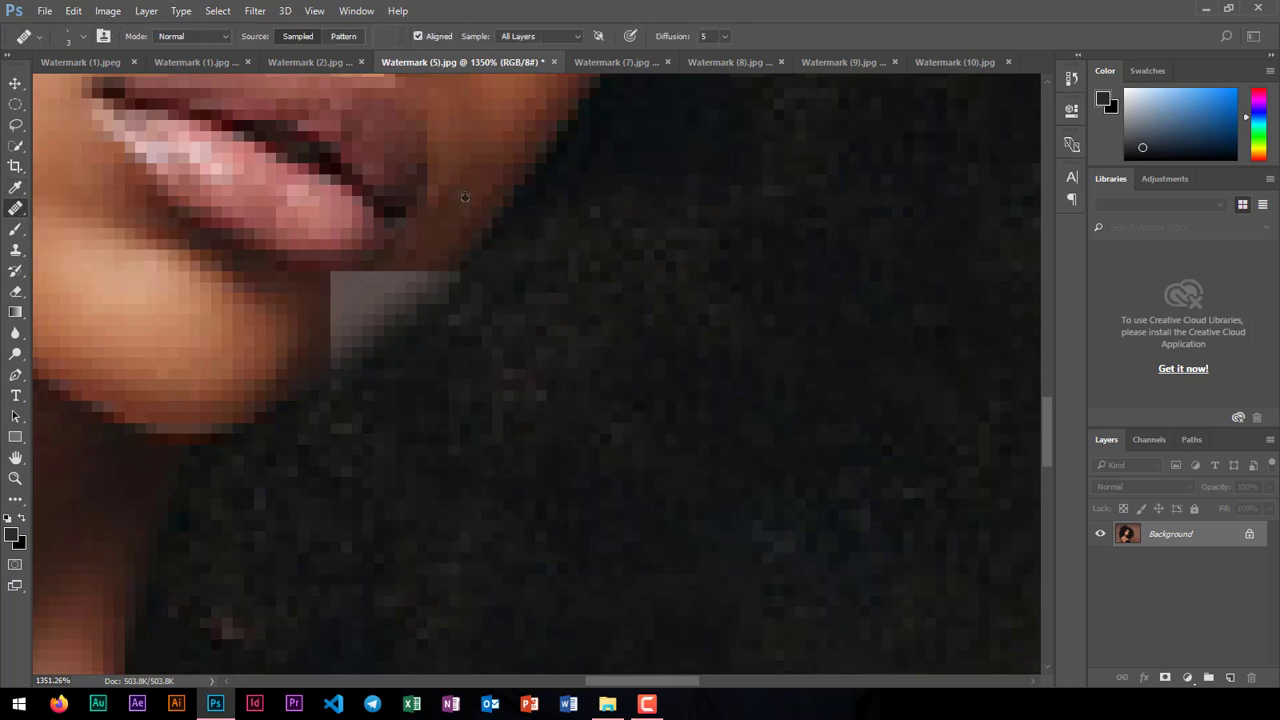
left_click(464, 197, "alt")
mouse_move(400, 266)
left_mouse_down()
mouse_move(384, 297)
mouse_move(334, 304)
mouse_move(341, 286)
mouse_move(365, 280)
mouse_move(344, 284)
mouse_move(334, 329)
mouse_move(353, 325)
mouse_move(334, 339)
mouse_move(442, 267)
left_mouse_up()
left_click(304, 288, "alt")
left_click(515, 131, "alt")
left_click_drag(363, 331, 350, 347)
scroll(457, 357, "down", 3)
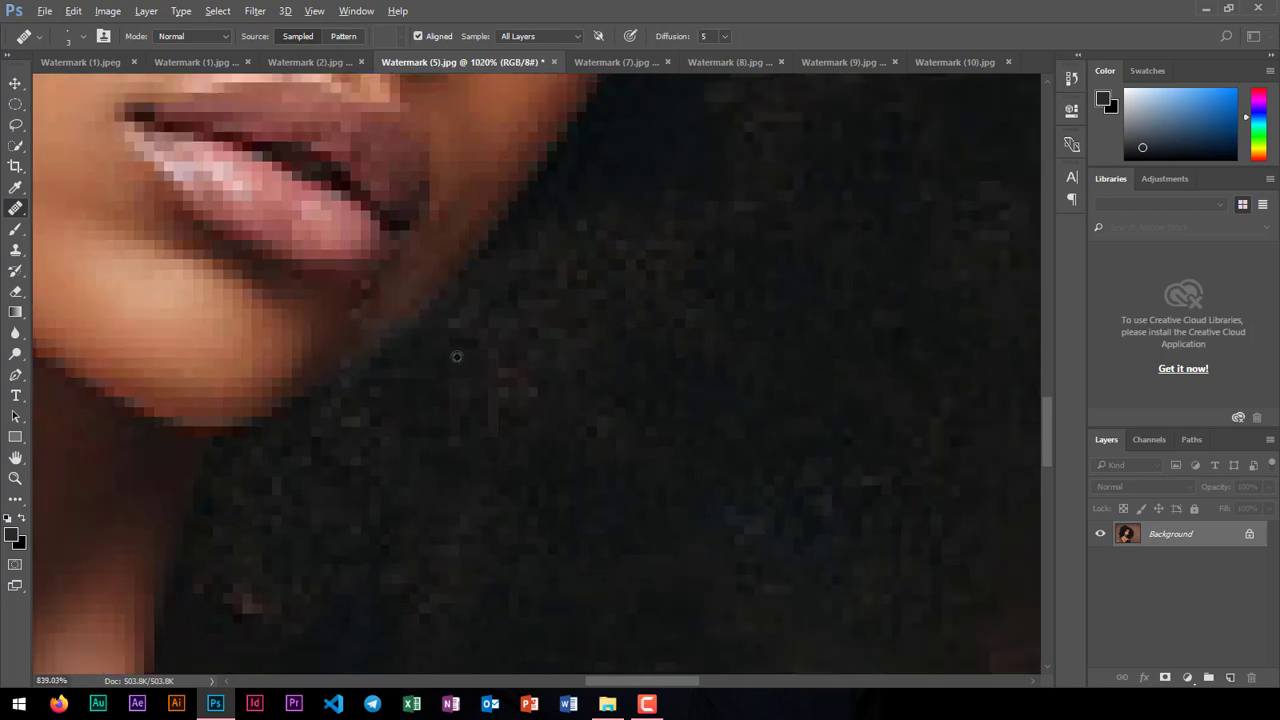
scroll(457, 357, "down", 5)
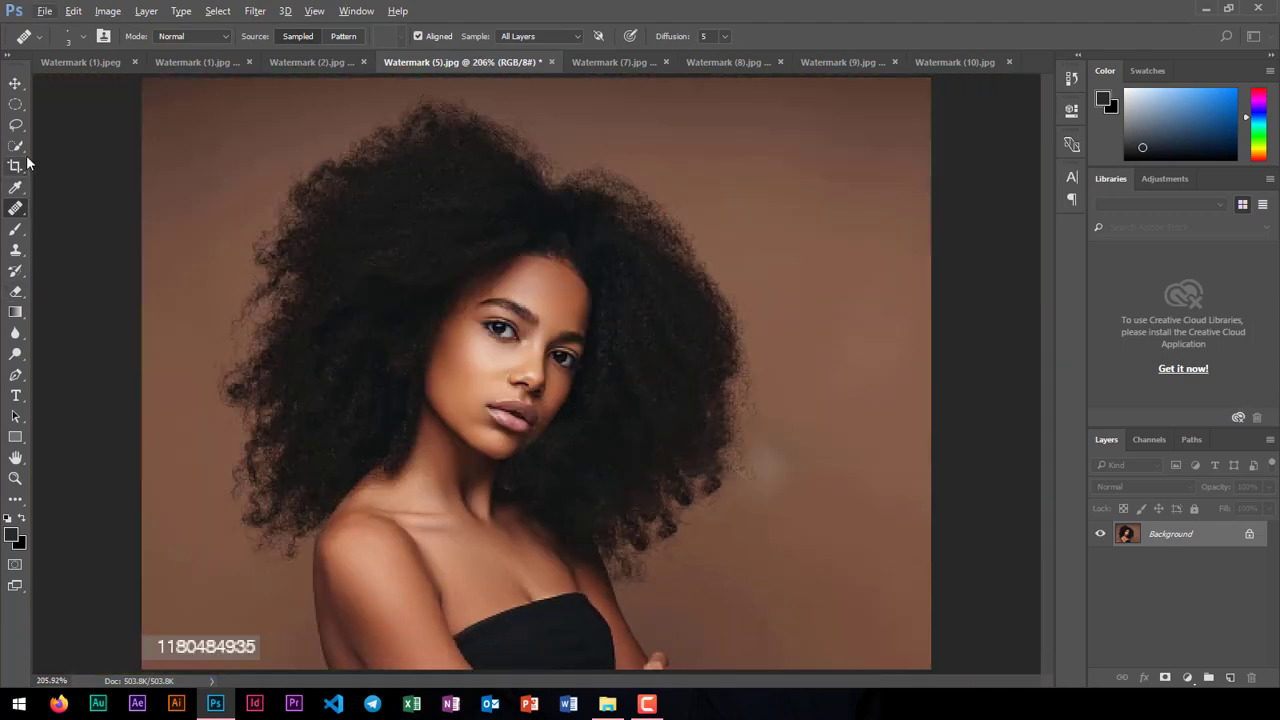
Step: Select the number watermark in the photo's lower-left corner with a rectangular marquee, fill it with Content-Aware at 100% opacity, and deselect
left_click_drag(15, 104, 85, 100)
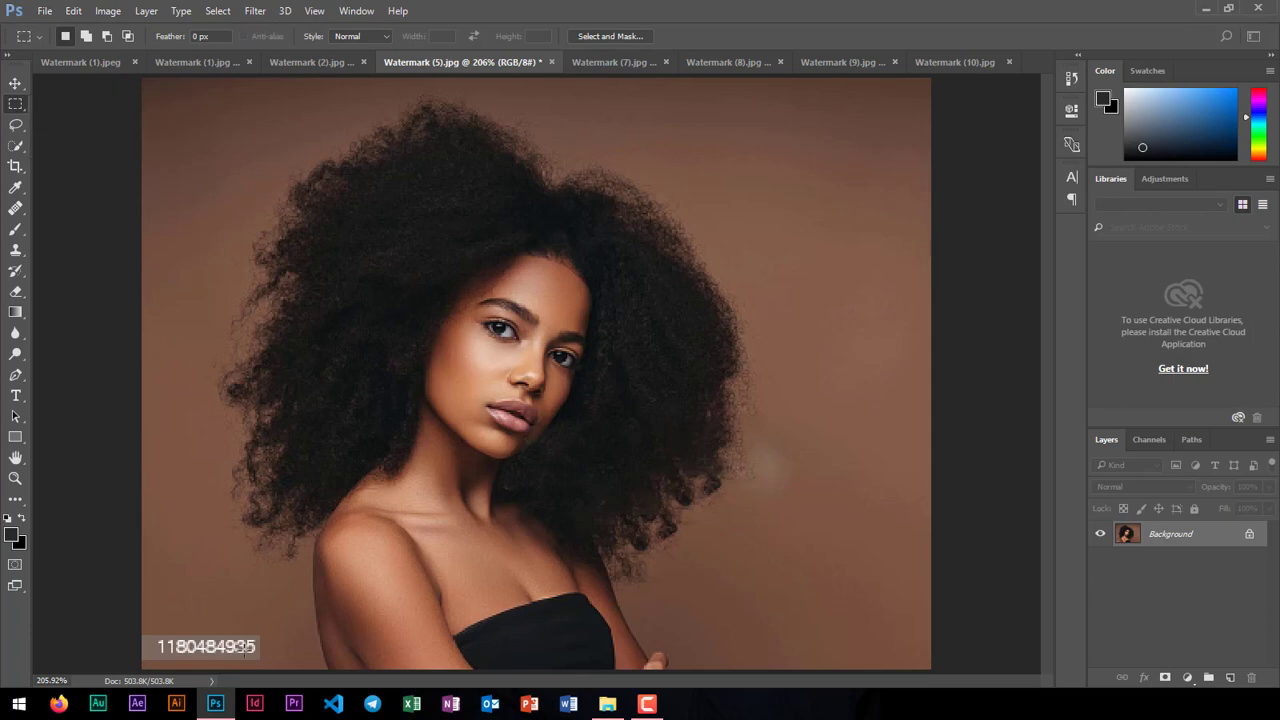
left_click_drag(135, 619, 268, 668)
left_click(73, 11)
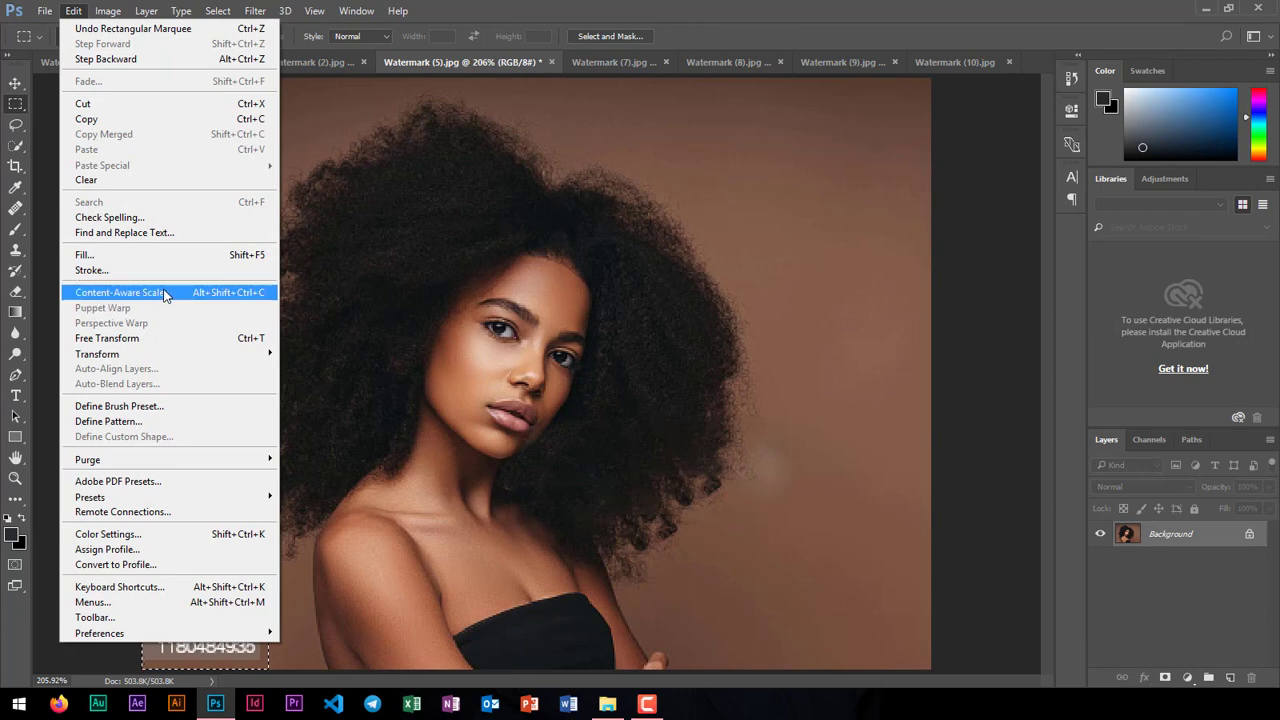
left_click(140, 255)
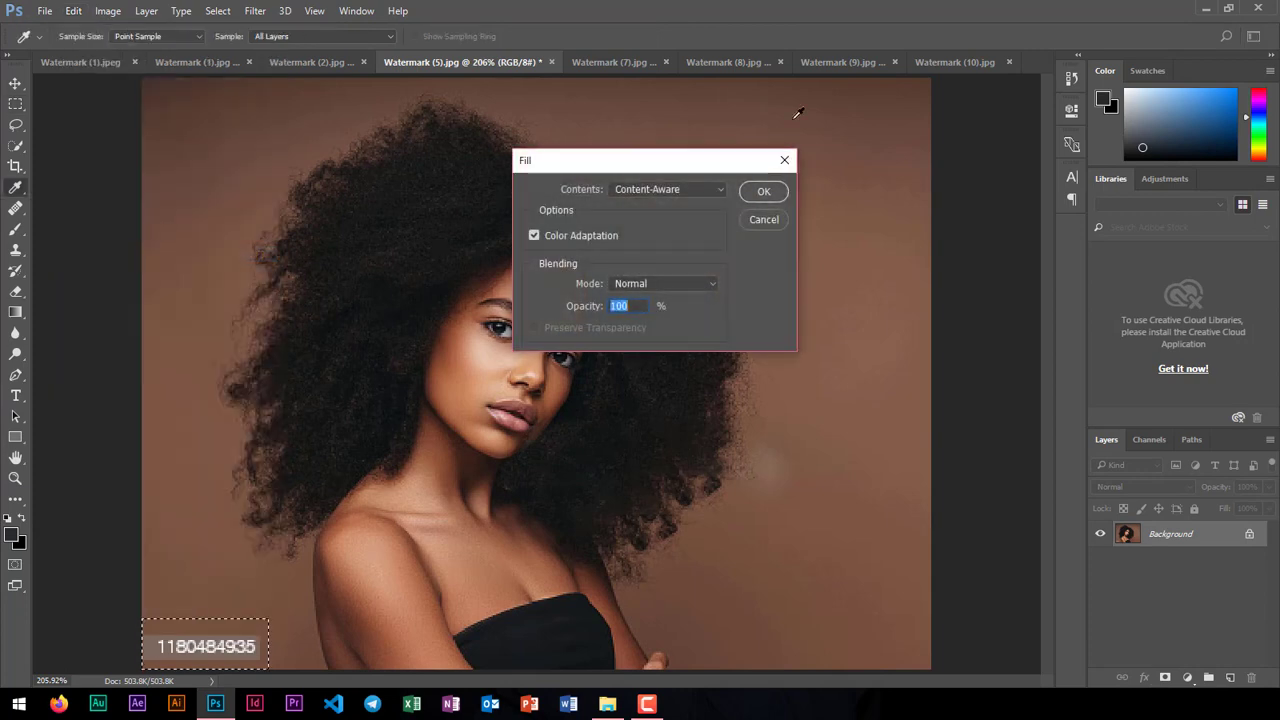
left_click(760, 192)
key("ctrl+d")
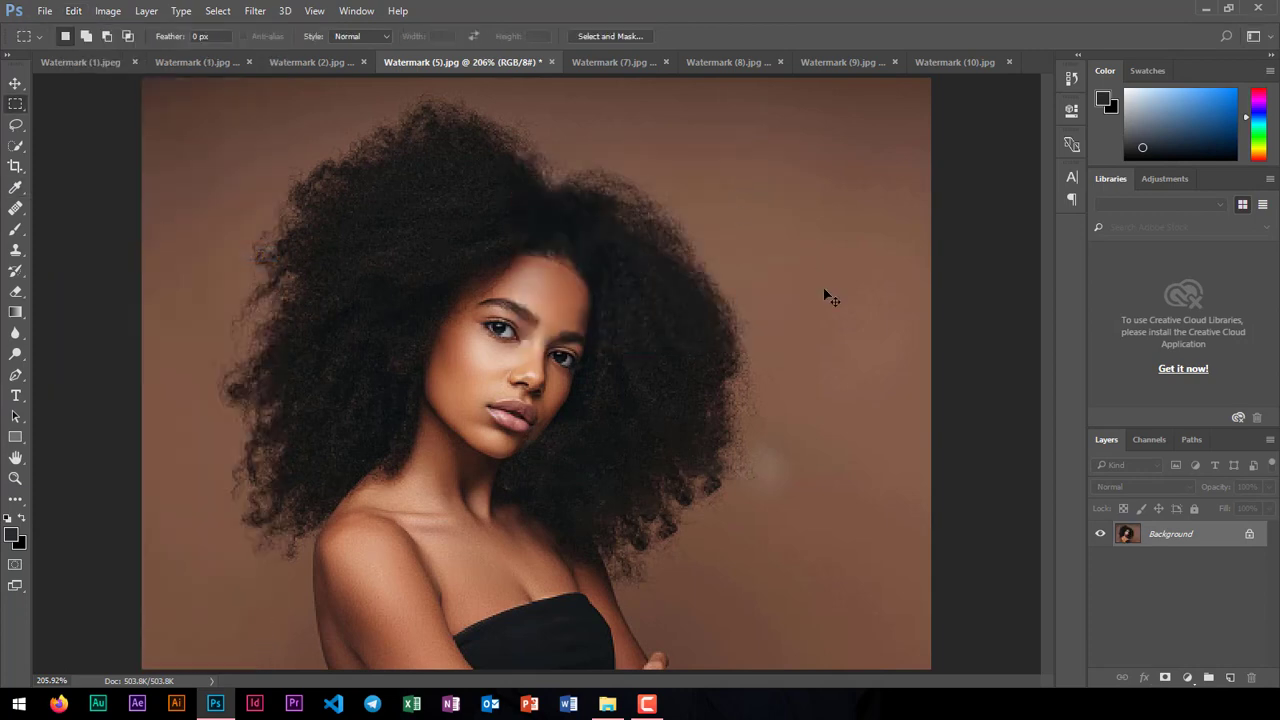
scroll(679, 346, "down", 2)
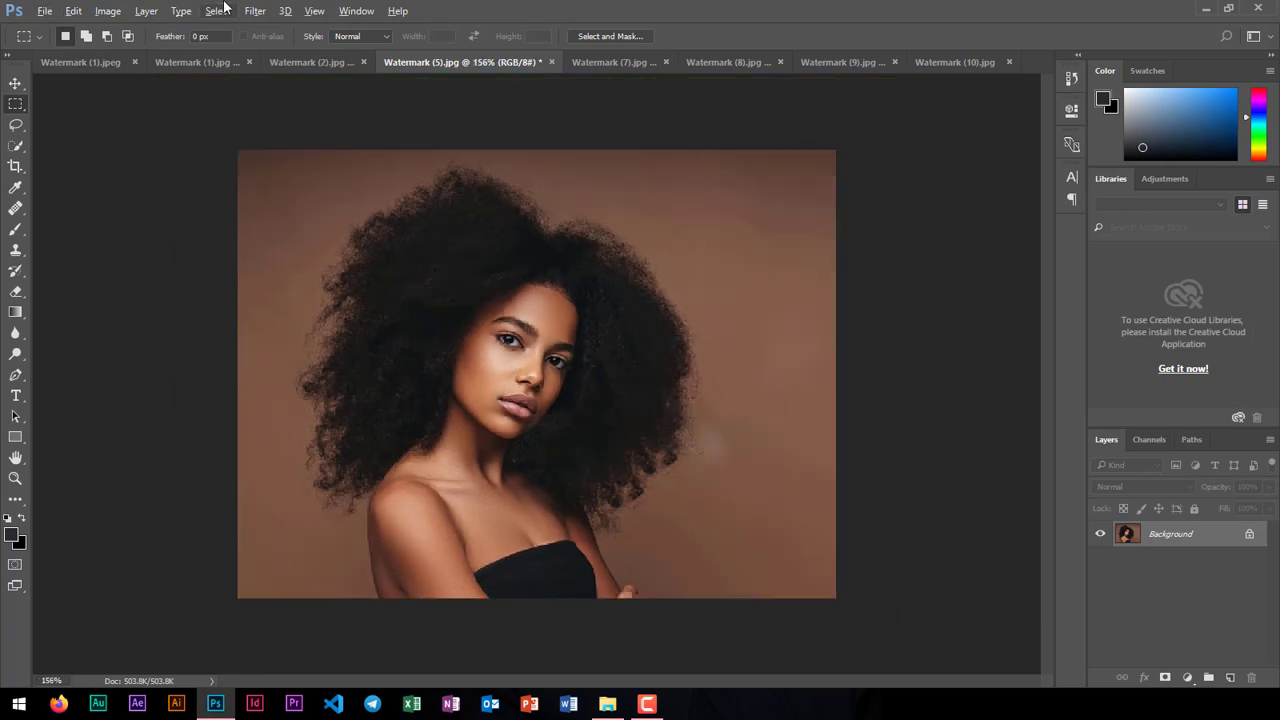
Step: In Watermark (2).jpg, enclose the MSA Makeup logo above the shoulder in a rectangular marquee and fill it with Content-Aware
left_click(291, 66)
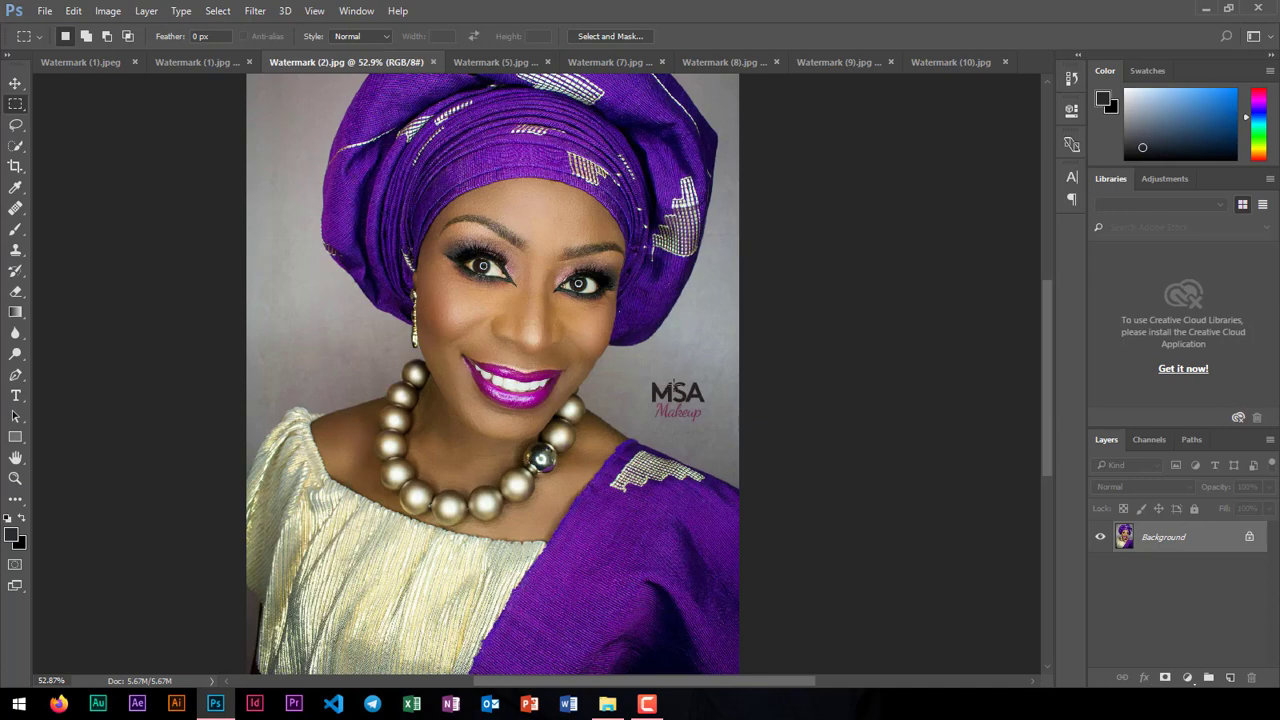
left_click_drag(642, 372, 708, 391)
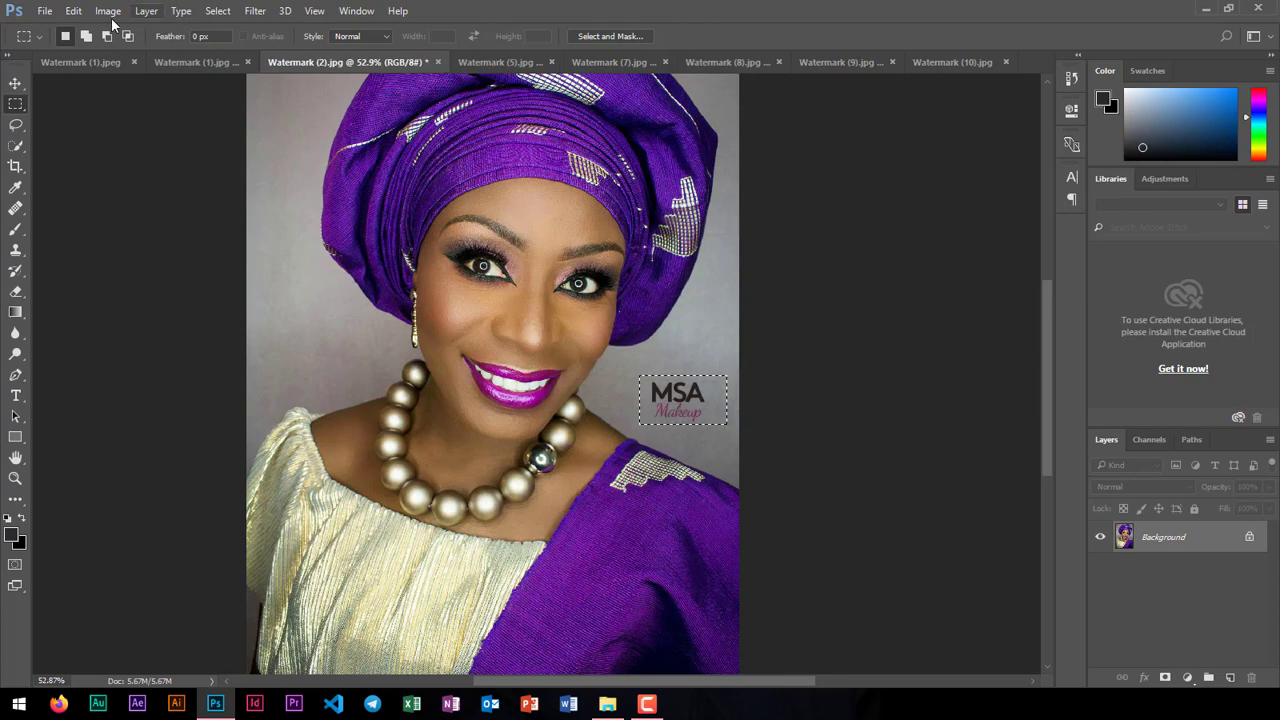
left_click(70, 11)
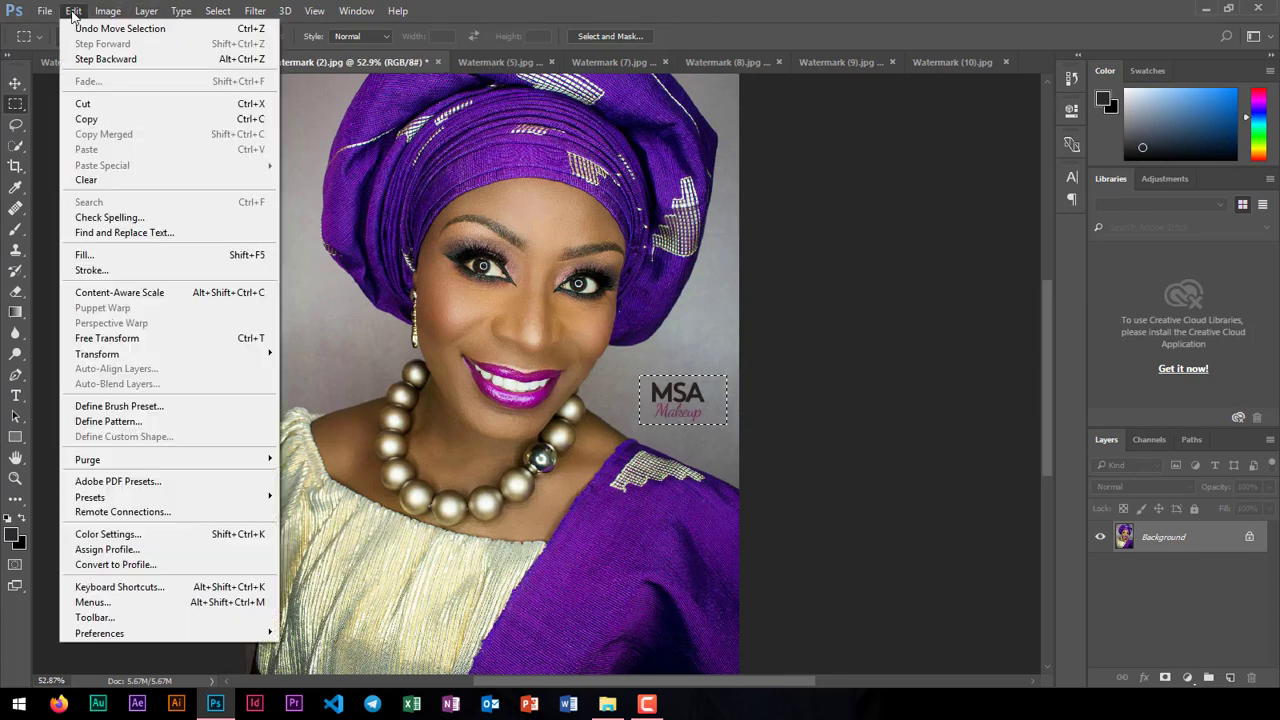
left_click(164, 257)
left_click(757, 192)
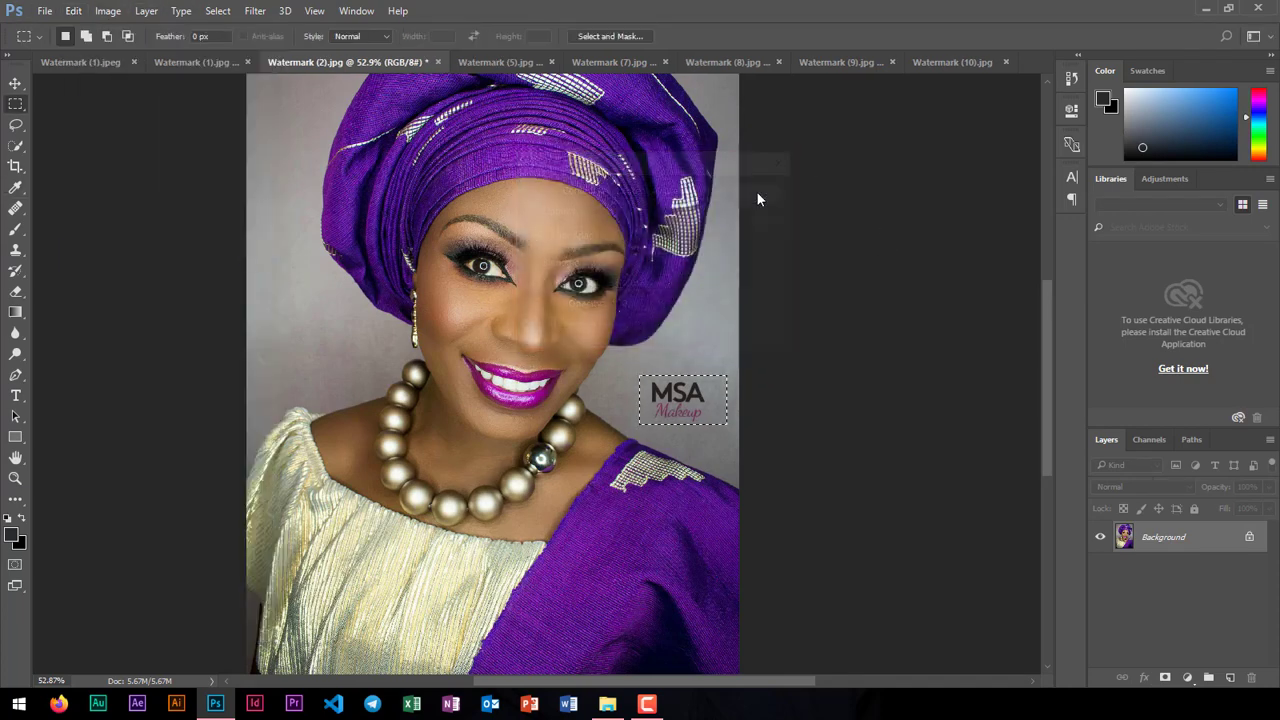